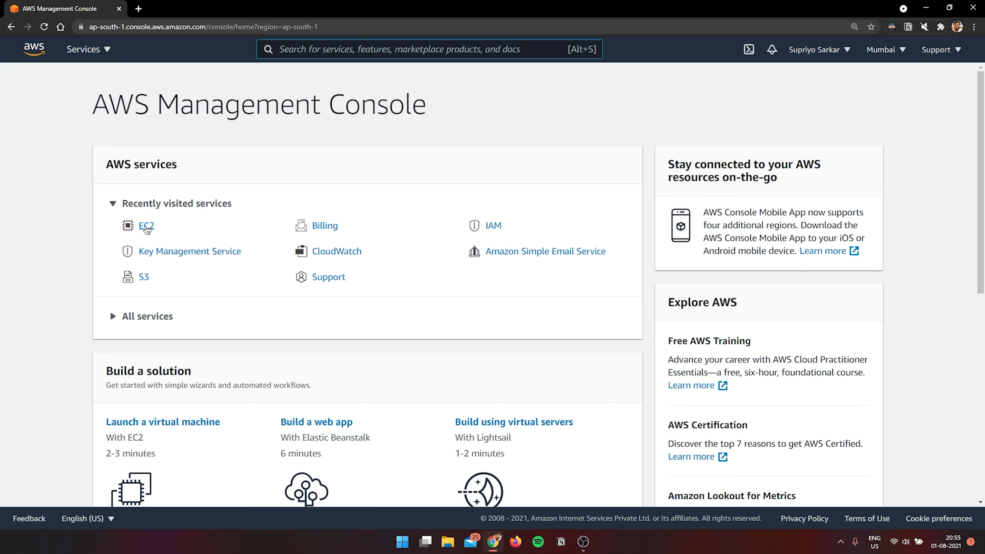
Open the EC2 service and start launching a new instance
{"action": "left_click", "coordinate": [147, 226]}
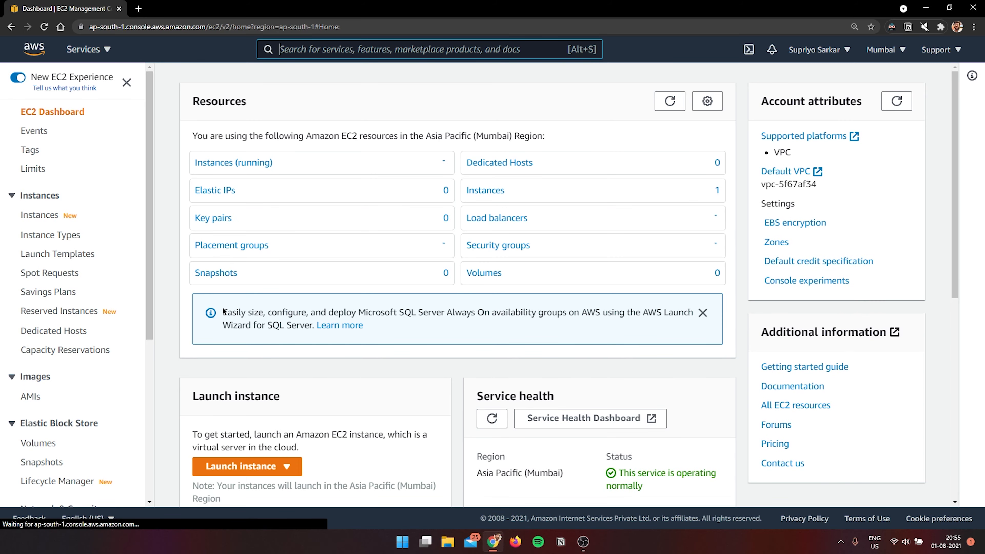
{"action": "scroll", "coordinate": [264, 405], "scroll_direction": "down", "scroll_amount": 3}
{"action": "left_click", "coordinate": [255, 363]}
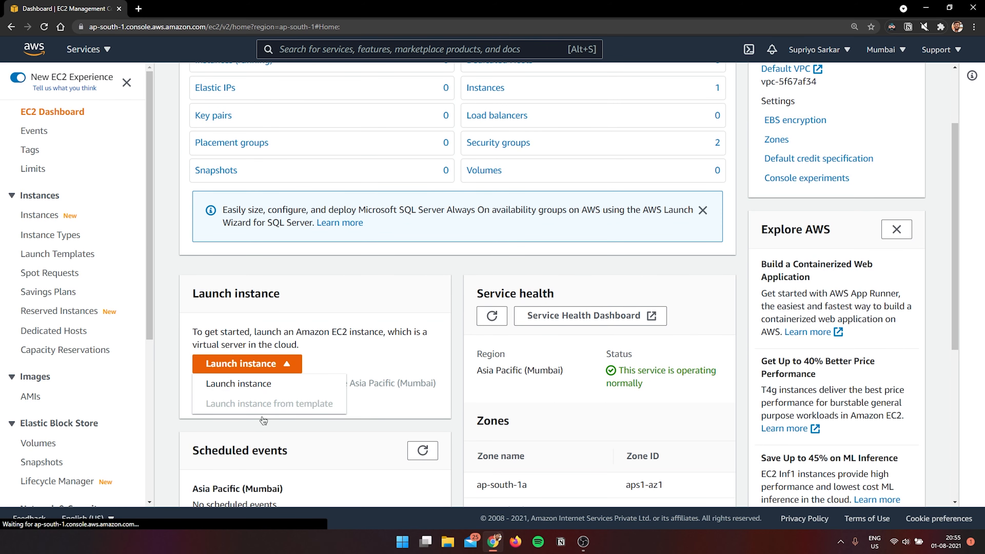
{"action": "left_click", "coordinate": [266, 388]}
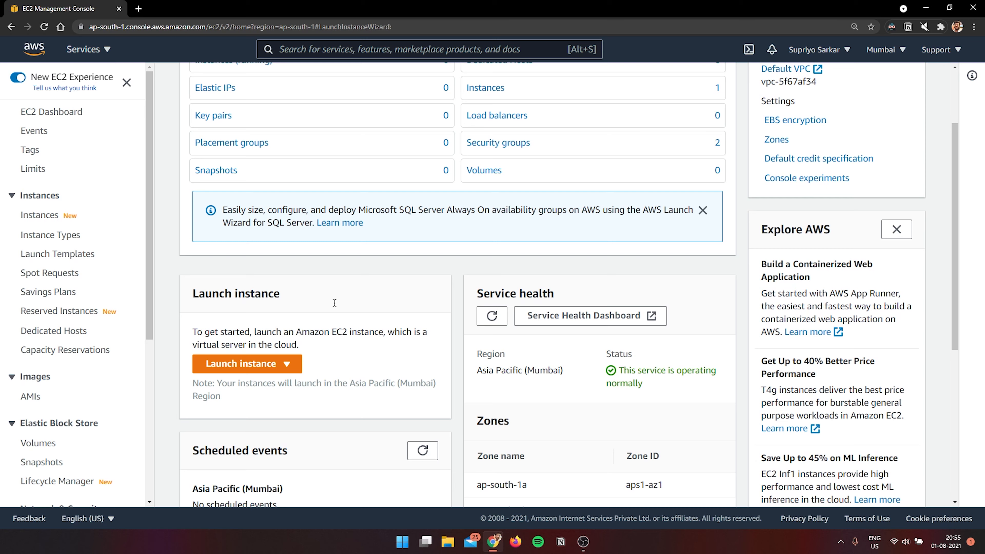
Choose Microsoft Windows Server 2019 Base as the Amazon Machine Image for the instance
{"action": "scroll", "coordinate": [239, 303], "scroll_direction": "down", "scroll_amount": 3}
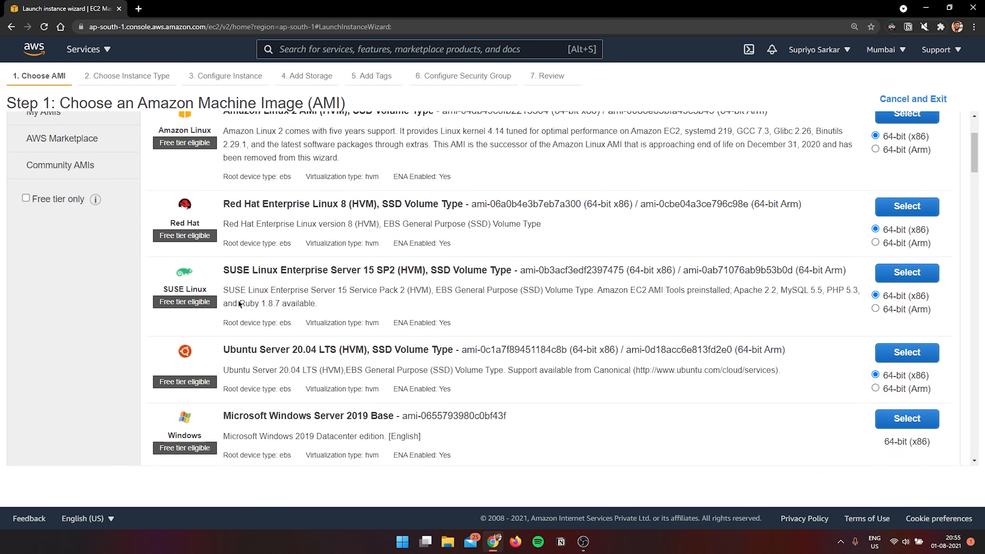
{"action": "scroll", "coordinate": [239, 303], "scroll_direction": "down", "scroll_amount": 7}
{"action": "scroll", "coordinate": [294, 199], "scroll_direction": "up", "scroll_amount": 3}
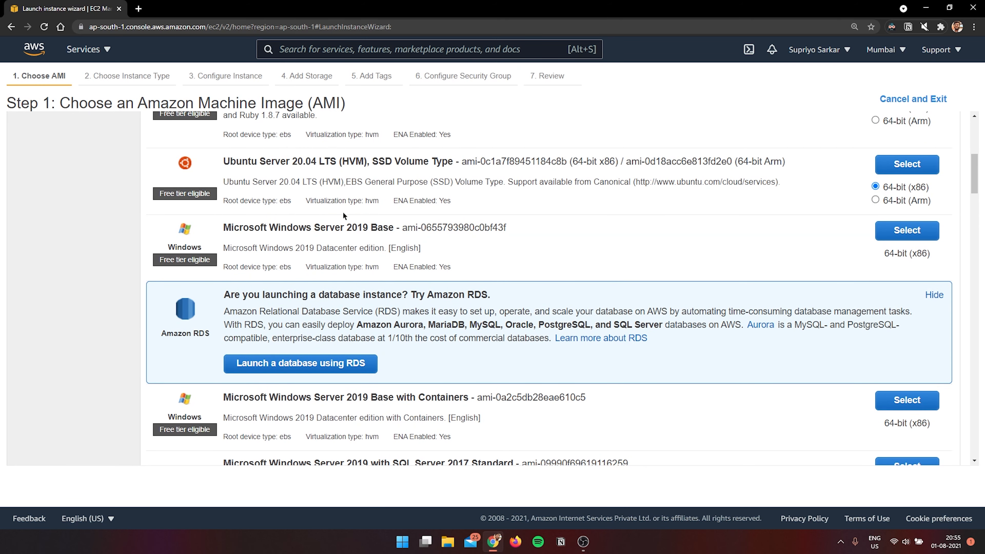
{"action": "left_click", "coordinate": [903, 231]}
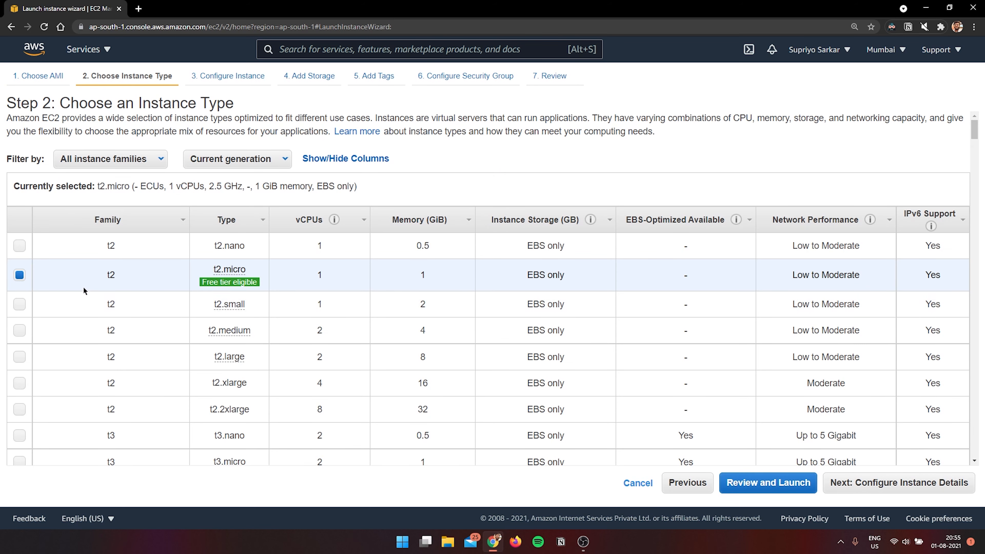
Accept the t2.micro instance type with the default instance details and 30 GiB gp2 root storage, and proceed to tagging
{"action": "mouse_move", "coordinate": [239, 276]}
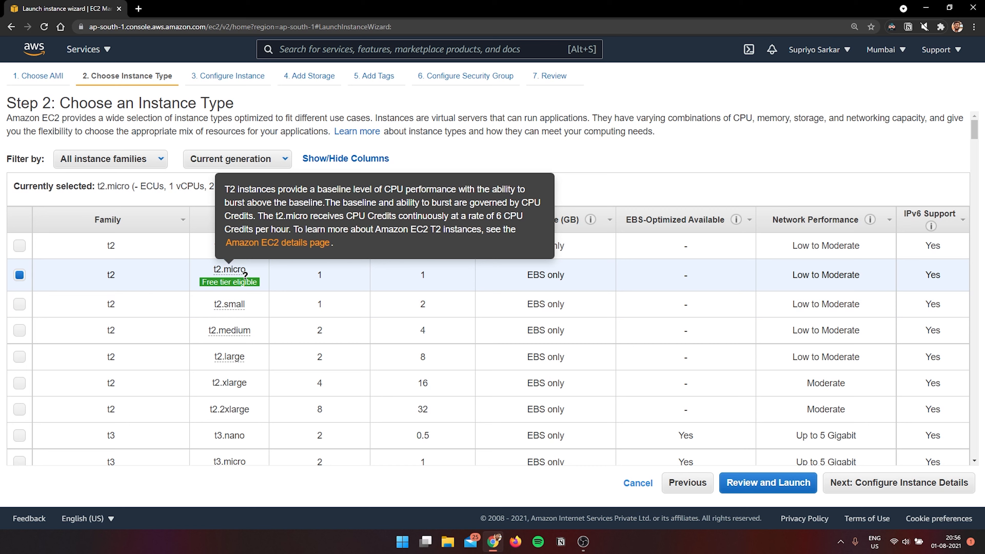
{"action": "left_click", "coordinate": [860, 487]}
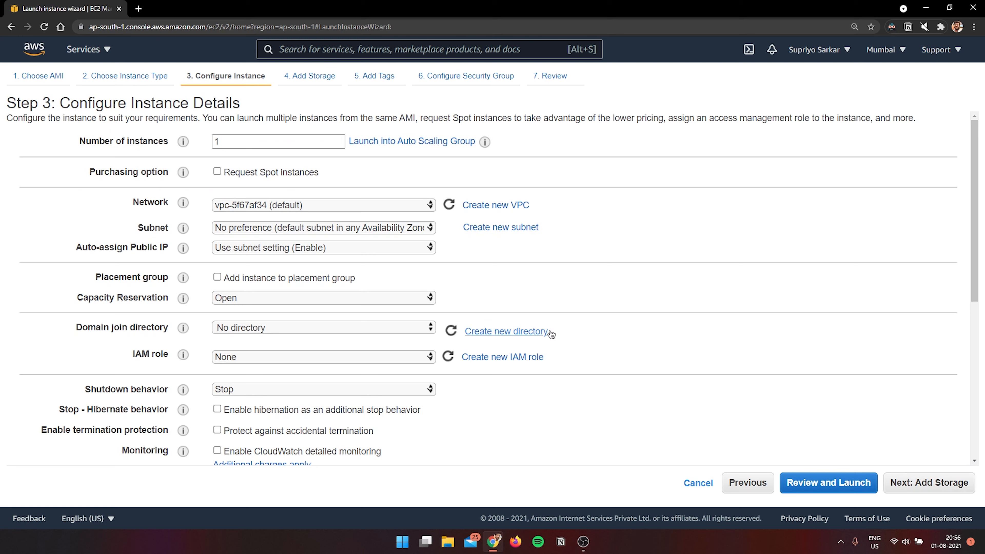
{"action": "left_click", "coordinate": [936, 484]}
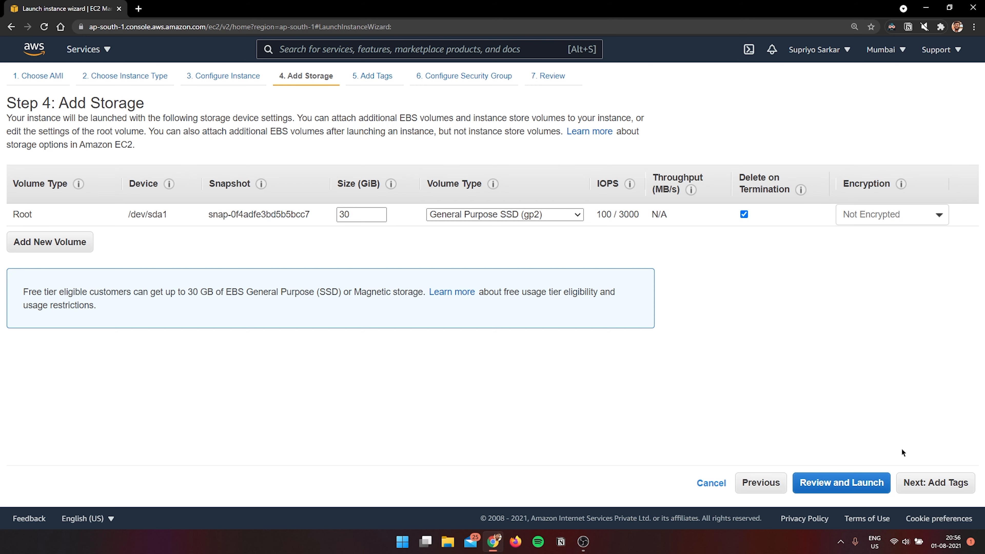
{"action": "left_click", "coordinate": [921, 484]}
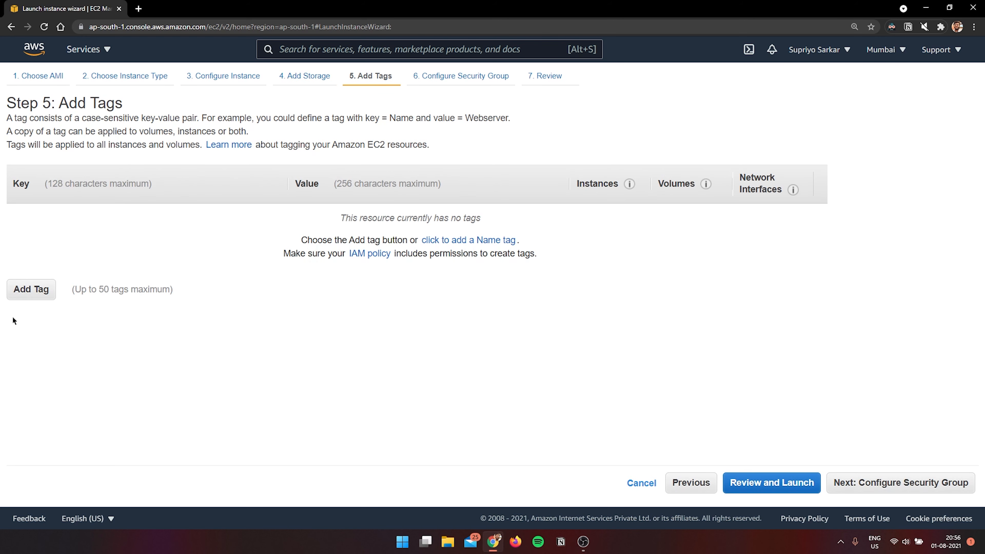
Add a tag with key "name" and value "ec2 with rdc", and proceed to the security group configuration
{"action": "left_click", "coordinate": [23, 291]}
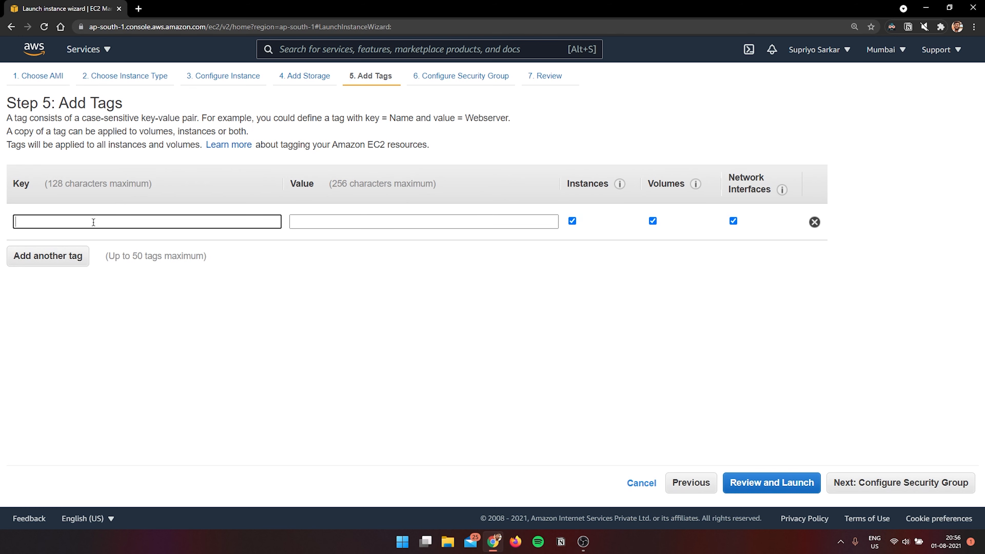
{"action": "type", "text": "name"}
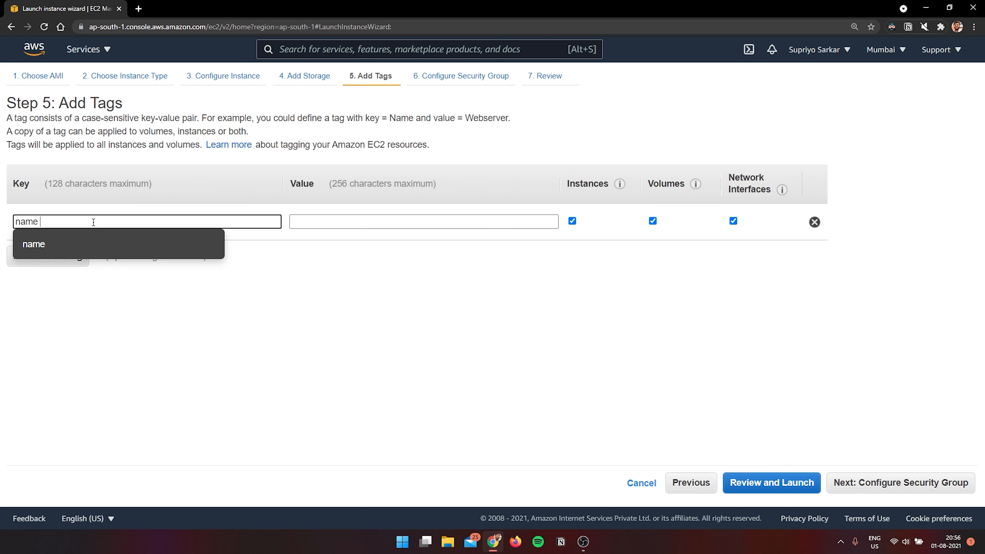
{"action": "left_click", "coordinate": [301, 224]}
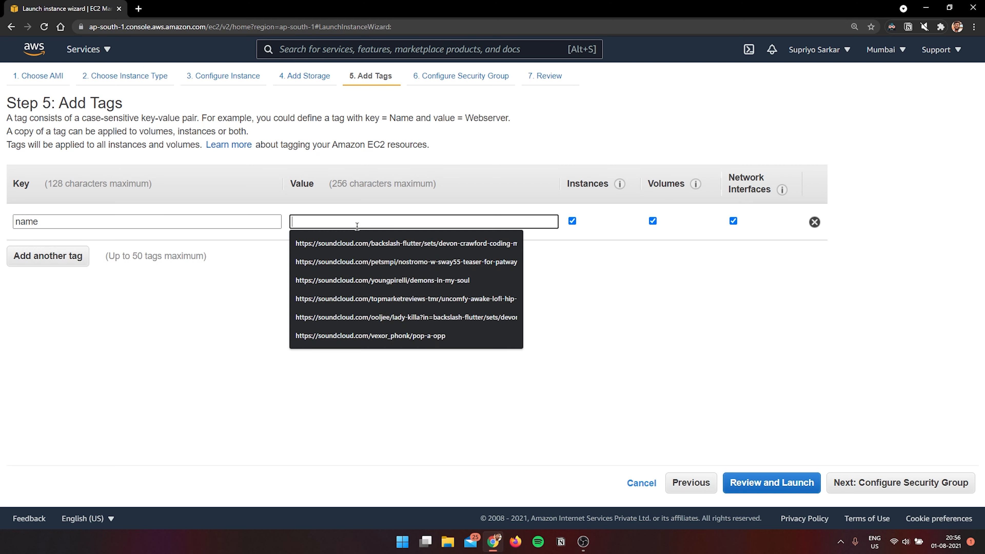
{"action": "type", "text": "ec"}
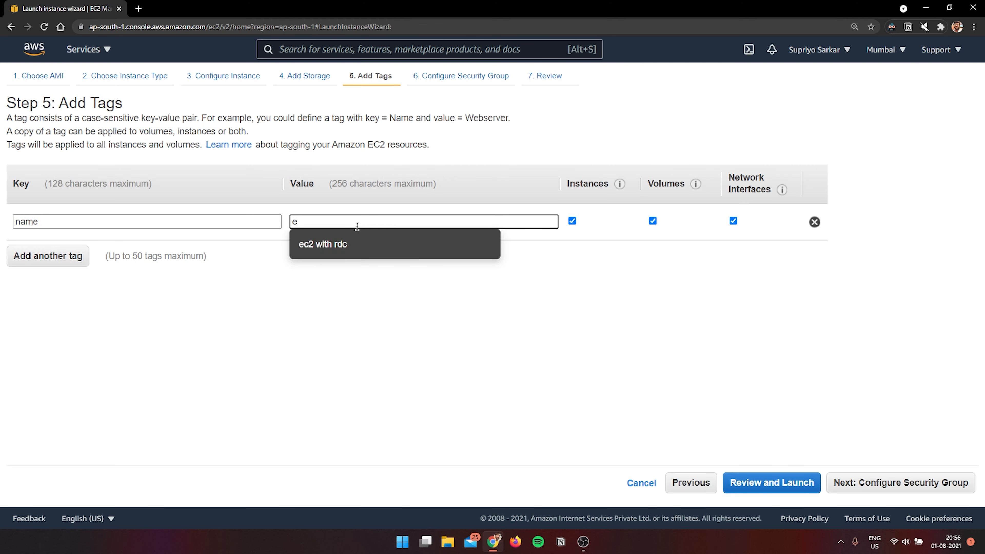
{"action": "left_click", "coordinate": [359, 244]}
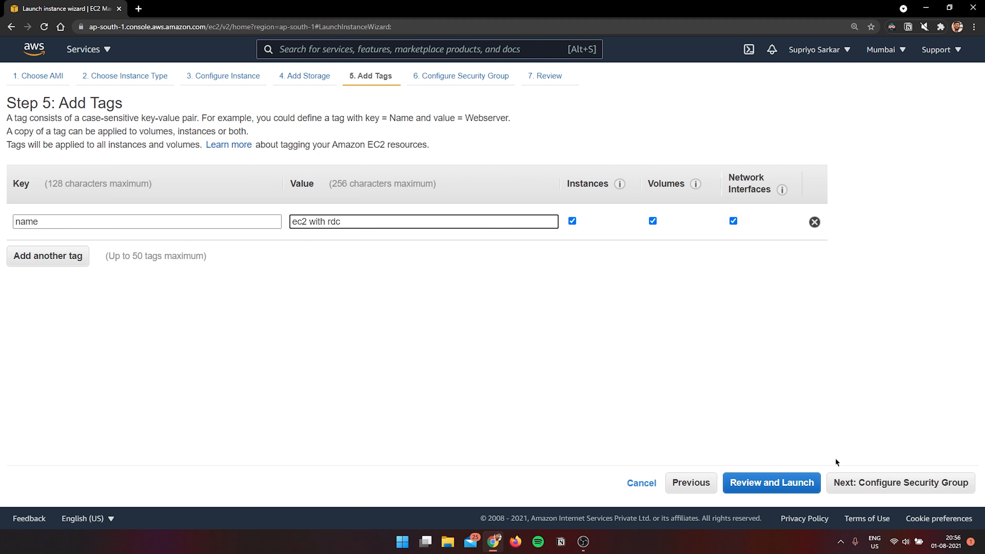
{"action": "left_click", "coordinate": [893, 483]}
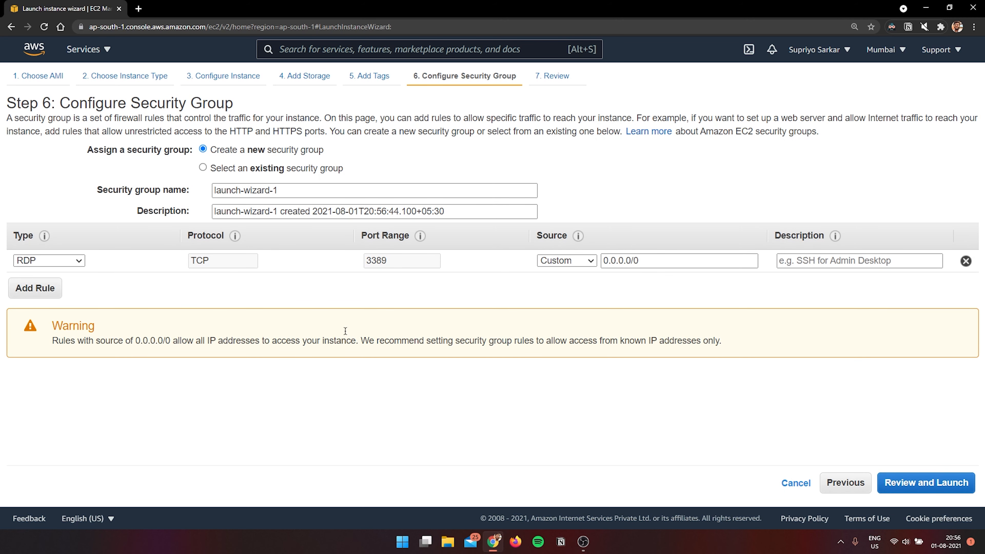
Name the new security group "rdc" and replace "launch-wizard-1" with "rdc" in its description
{"action": "left_click_drag", "start_coordinate": [93, 192], "coordinate": [195, 194]}
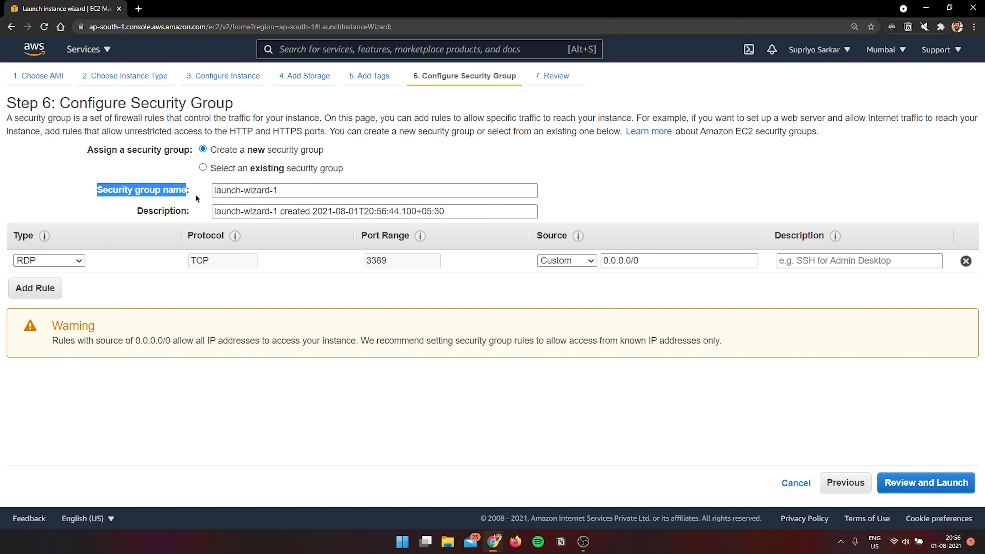
{"action": "left_click_drag", "start_coordinate": [293, 190], "coordinate": [163, 181]}
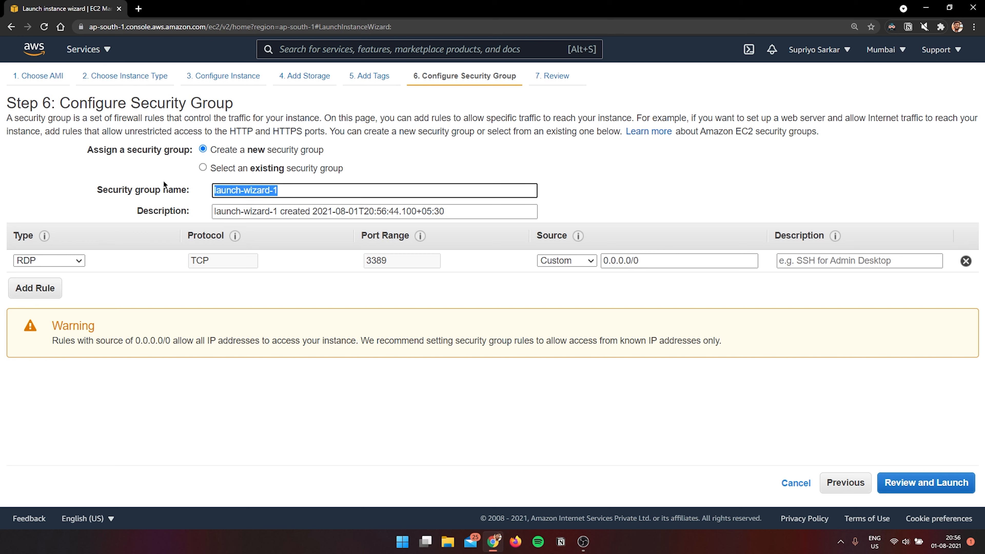
{"action": "type", "text": "rdc"}
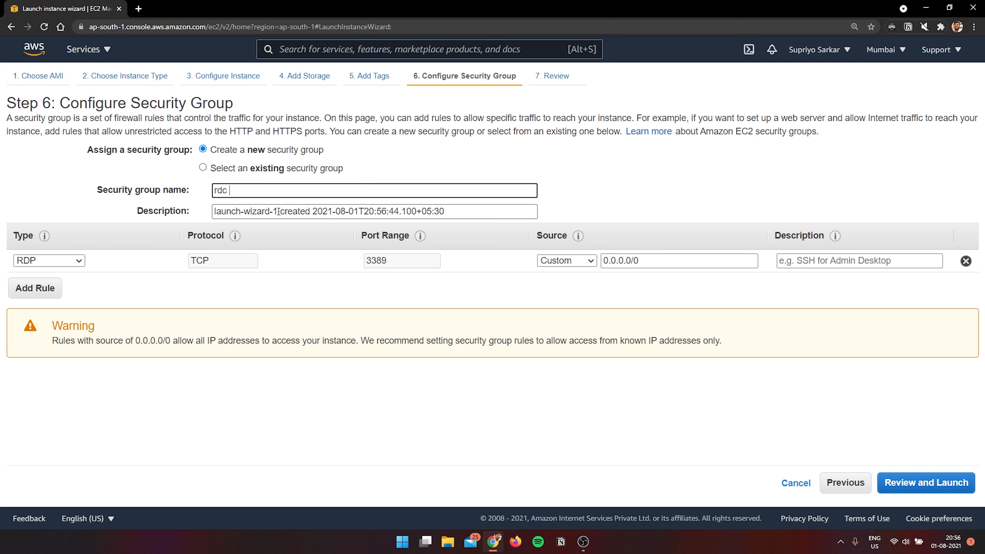
{"action": "left_click_drag", "start_coordinate": [277, 211], "coordinate": [198, 206]}
{"action": "type", "text": "rdc"}
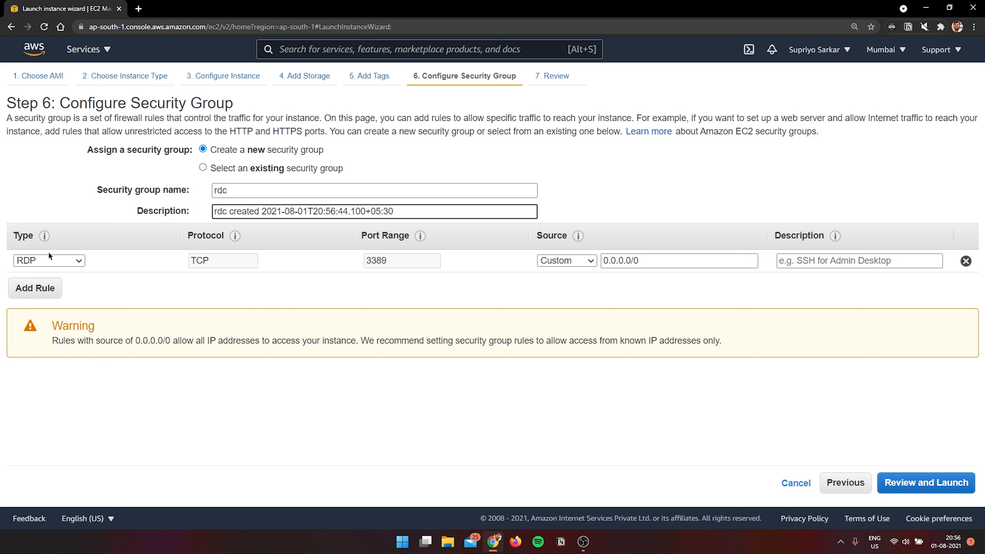
Add an HTTP rule to the security group with its source set to Anywhere
{"action": "left_click", "coordinate": [36, 298]}
{"action": "left_click", "coordinate": [40, 286]}
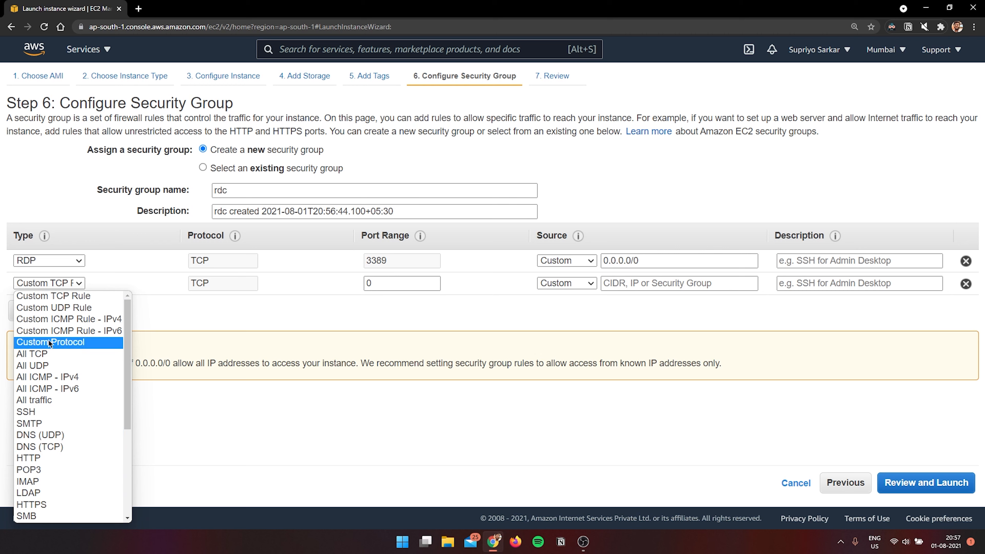
{"action": "left_click", "coordinate": [55, 458]}
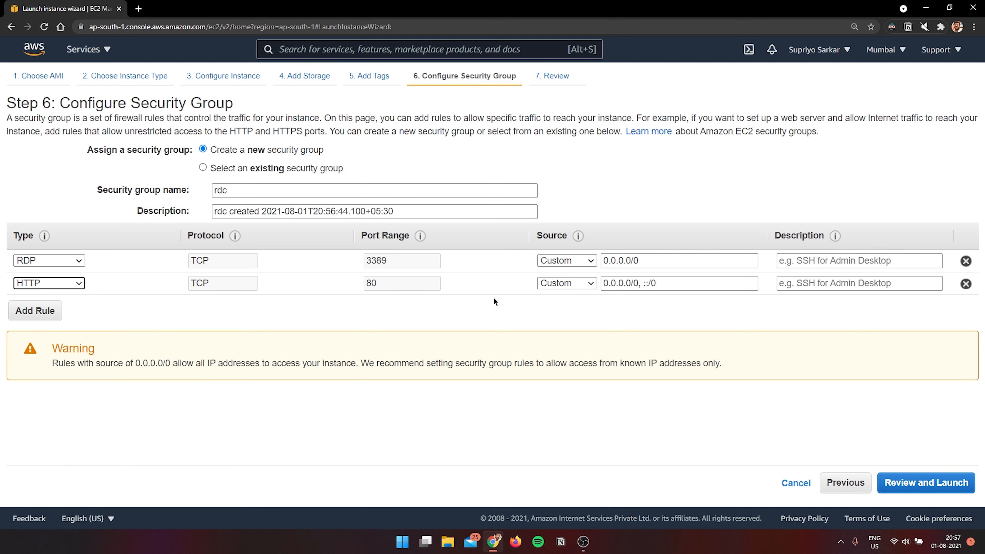
{"action": "left_click", "coordinate": [577, 284]}
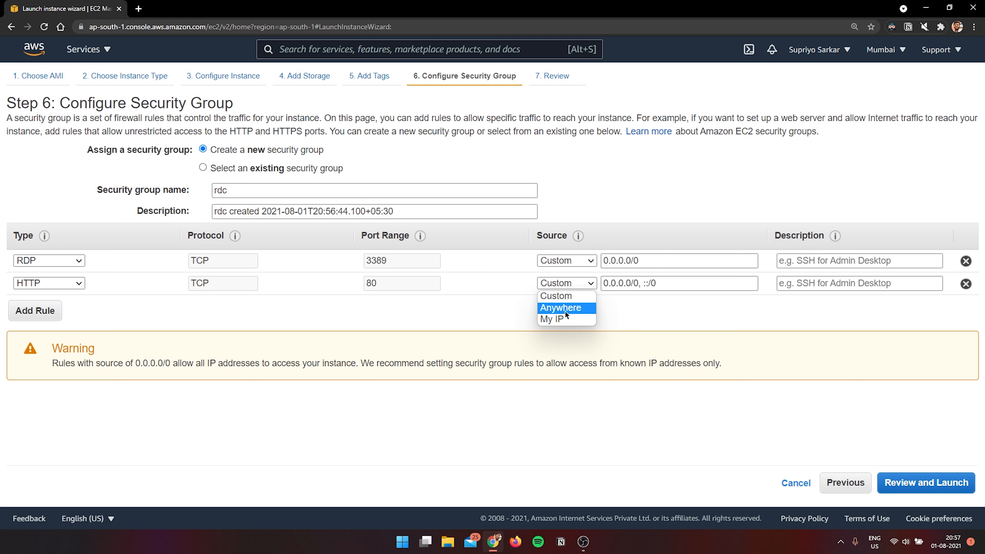
{"action": "left_click", "coordinate": [565, 310]}
Try My IP as the source for the RDP and HTTP rules, and return the HTTP source to Anywhere
{"action": "left_click", "coordinate": [567, 284]}
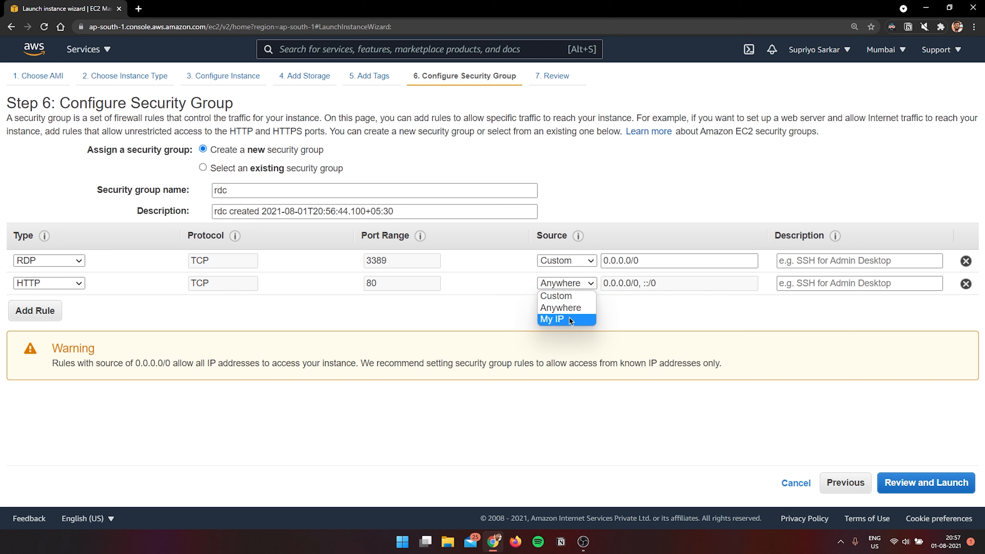
{"action": "left_click", "coordinate": [541, 345]}
{"action": "left_click", "coordinate": [578, 259]}
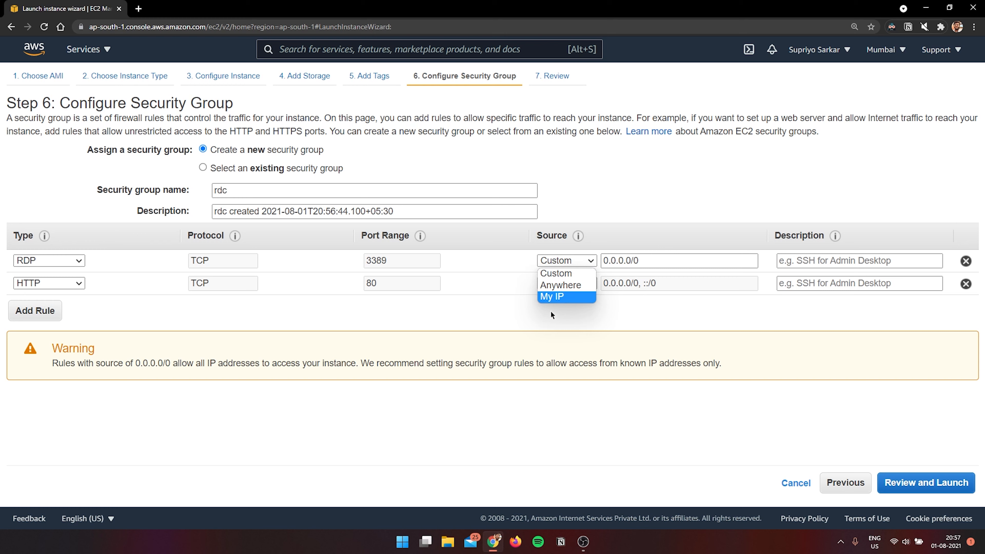
{"action": "left_click", "coordinate": [558, 296]}
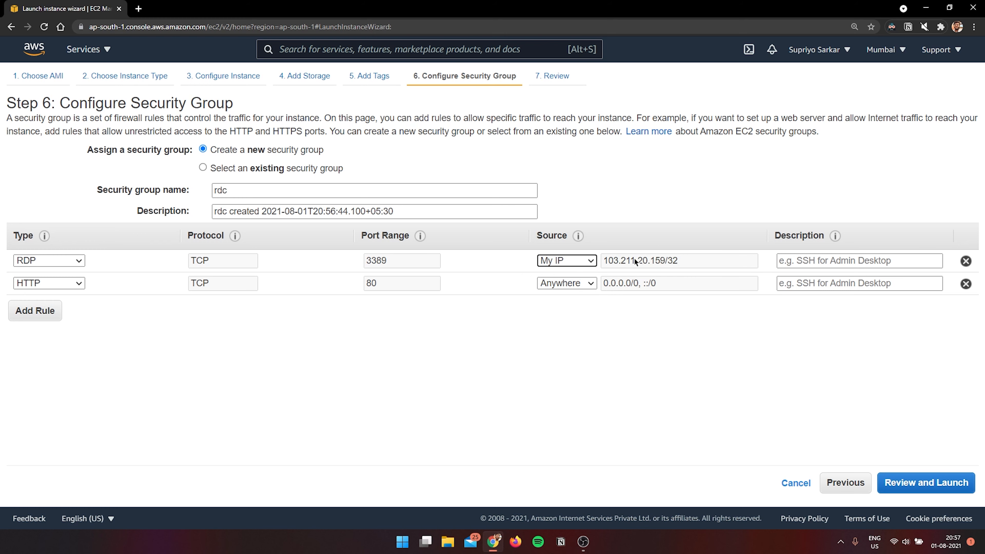
{"action": "left_click", "coordinate": [569, 283]}
{"action": "left_click", "coordinate": [568, 317]}
{"action": "left_click", "coordinate": [576, 280]}
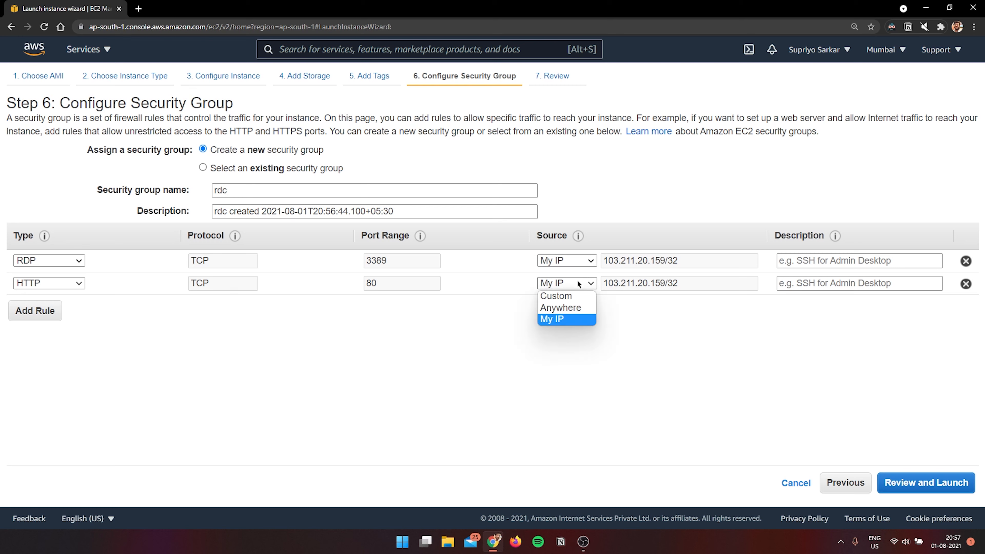
{"action": "left_click", "coordinate": [565, 307]}
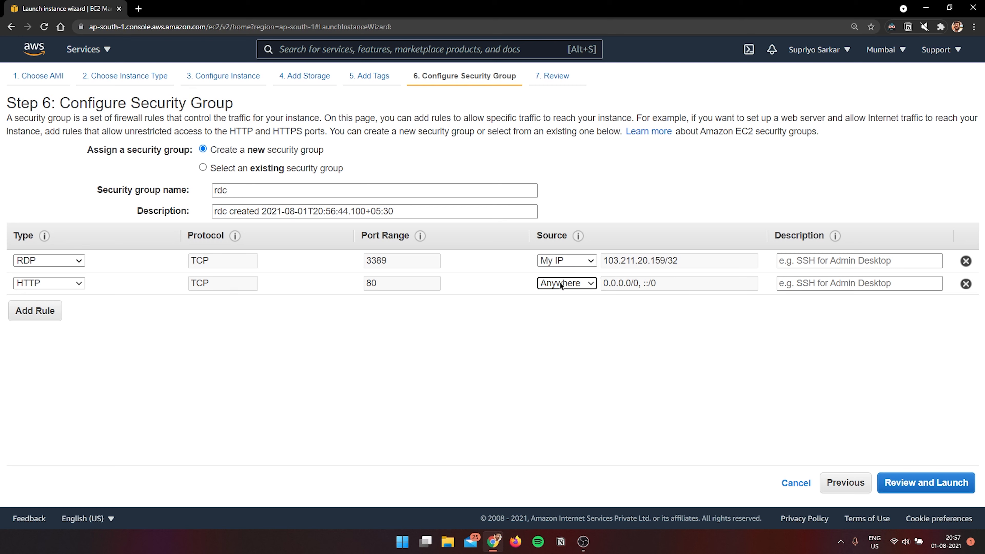
Set the source of the RDP rule to Anywhere
{"action": "left_click", "coordinate": [562, 260]}
{"action": "left_click", "coordinate": [564, 285]}
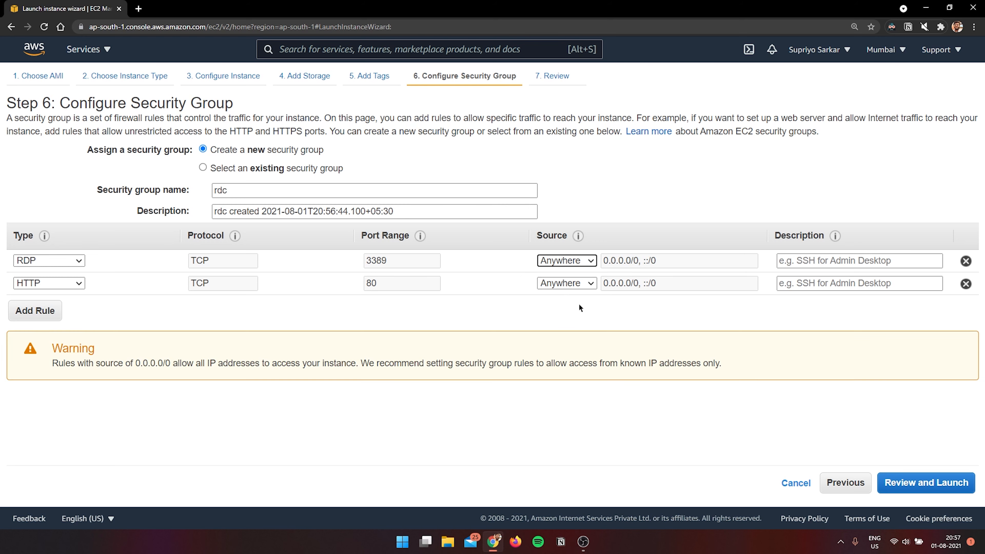
Add an HTTPS rule to the security group with its source set to Anywhere
{"action": "left_click", "coordinate": [49, 310]}
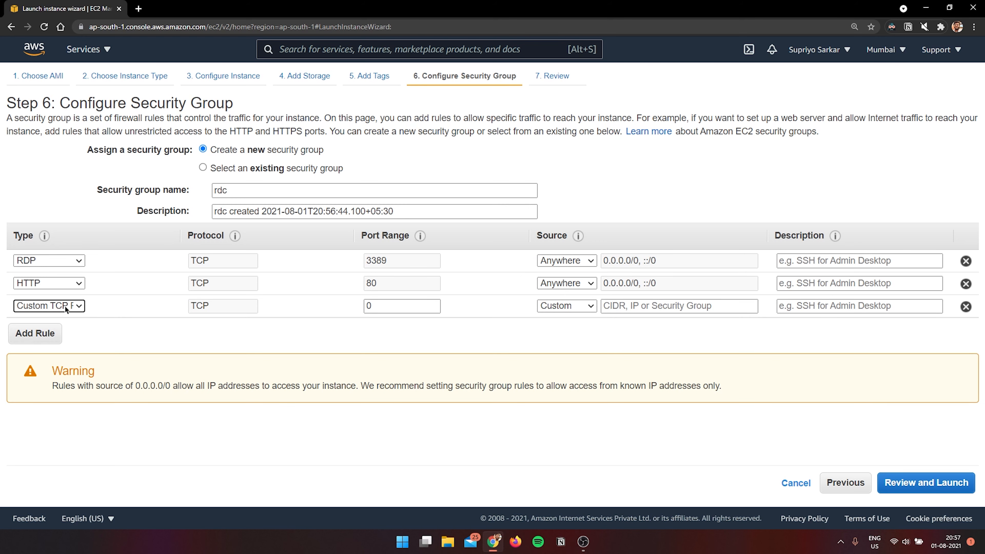
{"action": "left_click", "coordinate": [48, 306]}
{"action": "scroll", "coordinate": [50, 269], "scroll_direction": "down", "scroll_amount": 1}
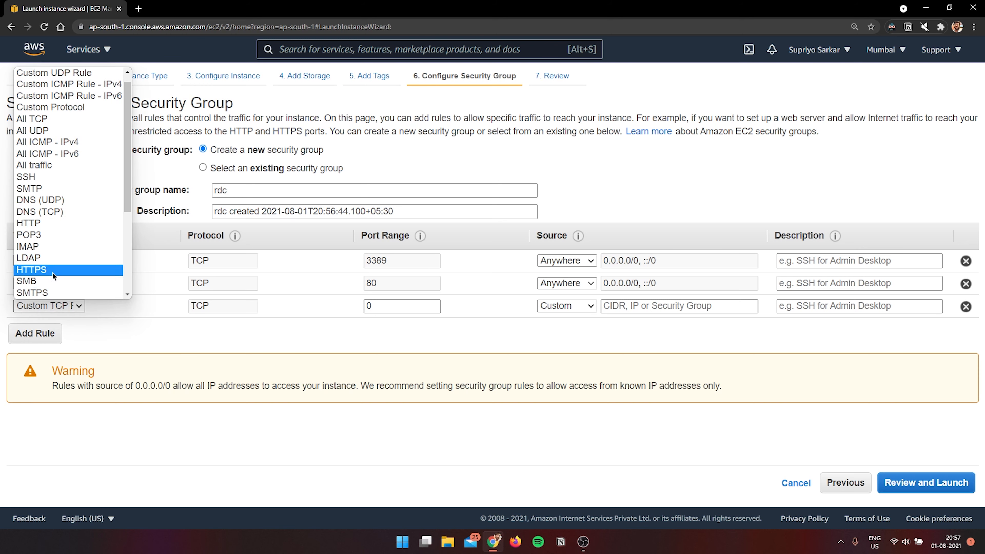
{"action": "left_click", "coordinate": [53, 271]}
{"action": "left_click", "coordinate": [561, 308]}
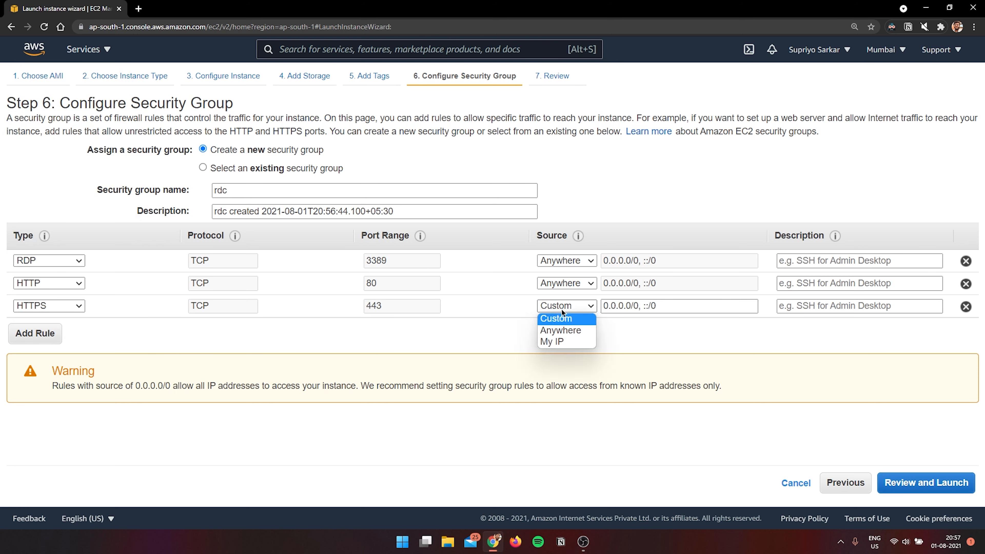
{"action": "left_click", "coordinate": [563, 329]}
Proceed to the launch review and check the instance type and security group rules
{"action": "left_click", "coordinate": [938, 486]}
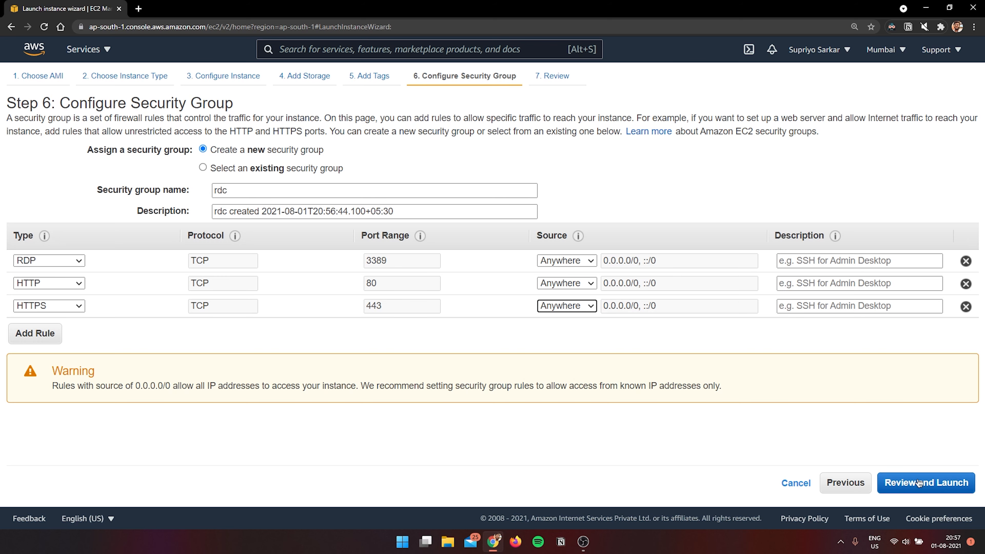
{"action": "scroll", "coordinate": [494, 339], "scroll_direction": "down", "scroll_amount": 6}
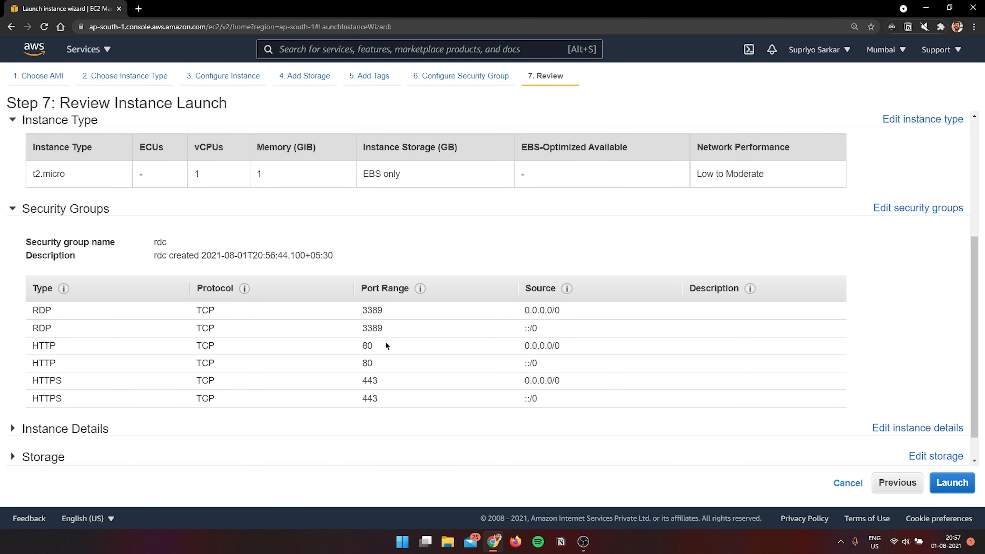
{"action": "scroll", "coordinate": [384, 340], "scroll_direction": "up", "scroll_amount": 6}
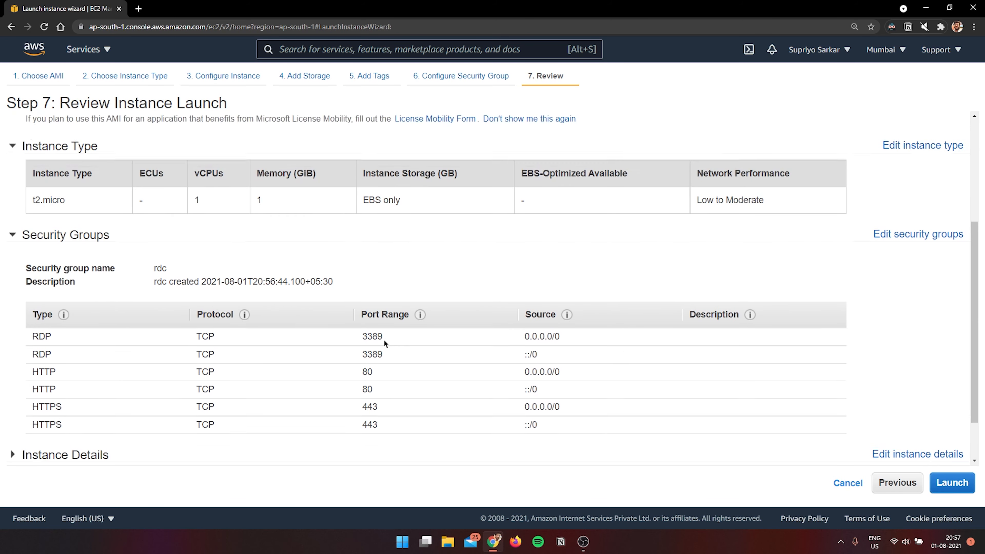
Expand the storage and instance details in the launch review and check the volume settings and public and IPv6 IP assignment
{"action": "scroll", "coordinate": [385, 342], "scroll_direction": "down", "scroll_amount": 6}
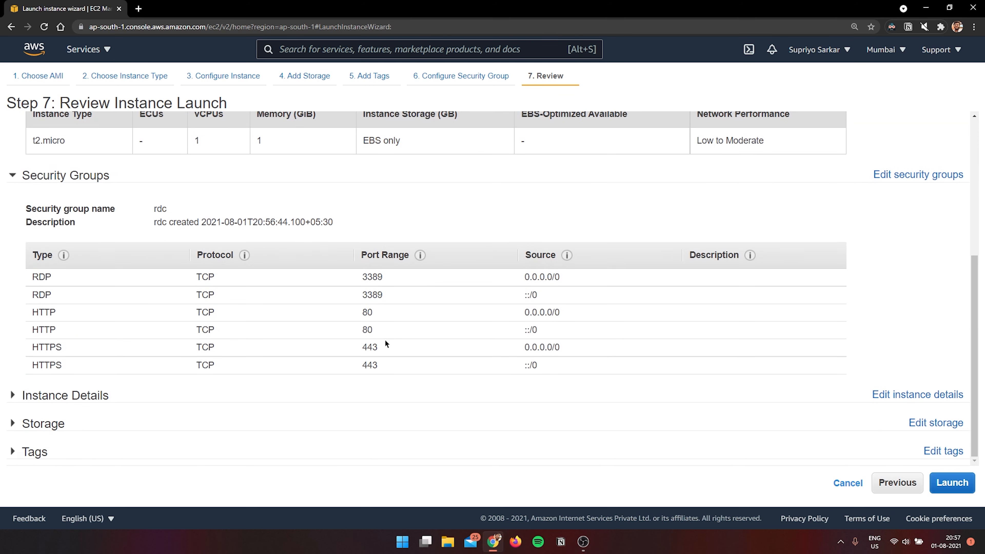
{"action": "left_click", "coordinate": [44, 424]}
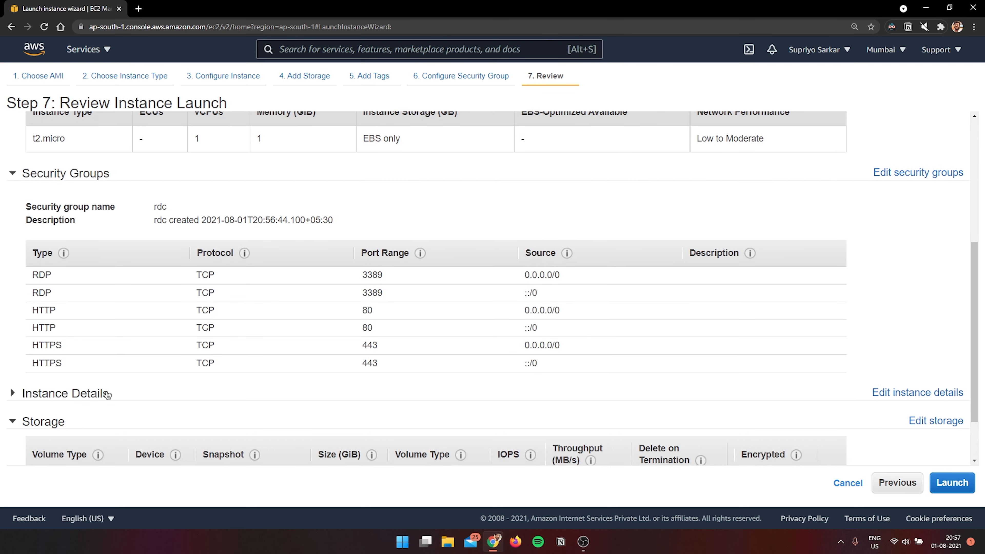
{"action": "scroll", "coordinate": [95, 382], "scroll_direction": "down", "scroll_amount": 2}
{"action": "mouse_move", "coordinate": [97, 386]}
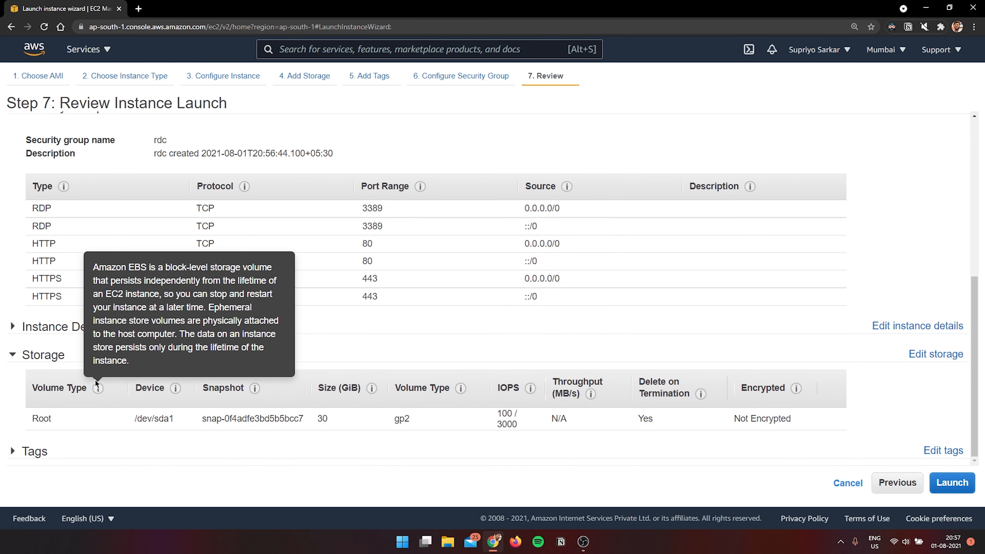
{"action": "left_click", "coordinate": [39, 326]}
{"action": "scroll", "coordinate": [291, 311], "scroll_direction": "down", "scroll_amount": 7}
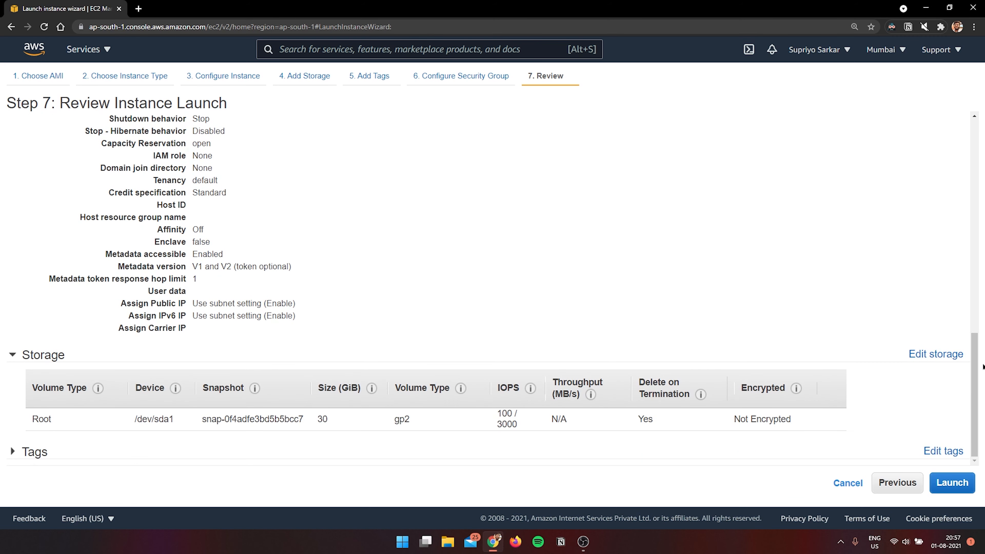
{"action": "left_click_drag", "start_coordinate": [118, 301], "coordinate": [189, 301]}
{"action": "left_click_drag", "start_coordinate": [134, 315], "coordinate": [184, 313]}
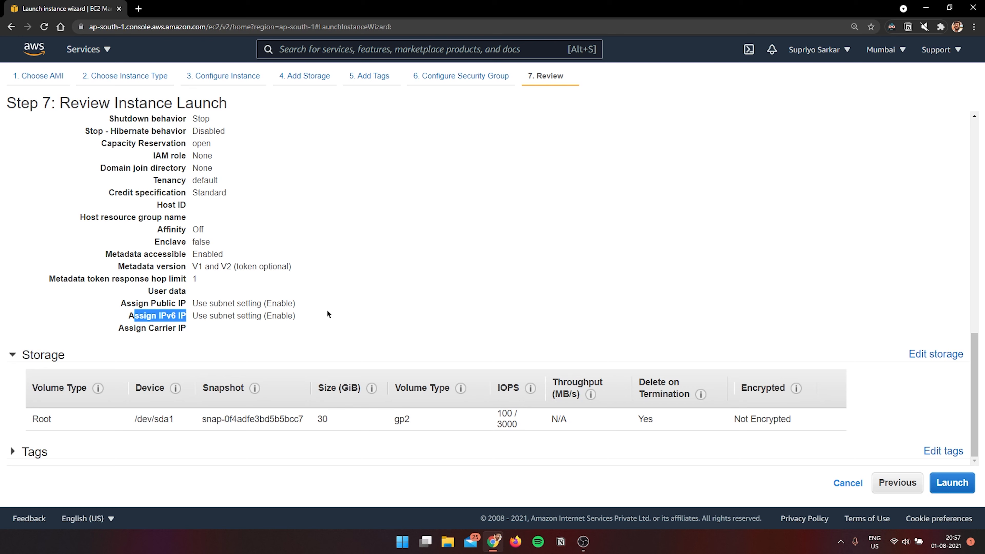
{"action": "left_click_drag", "start_coordinate": [303, 314], "coordinate": [187, 302]}
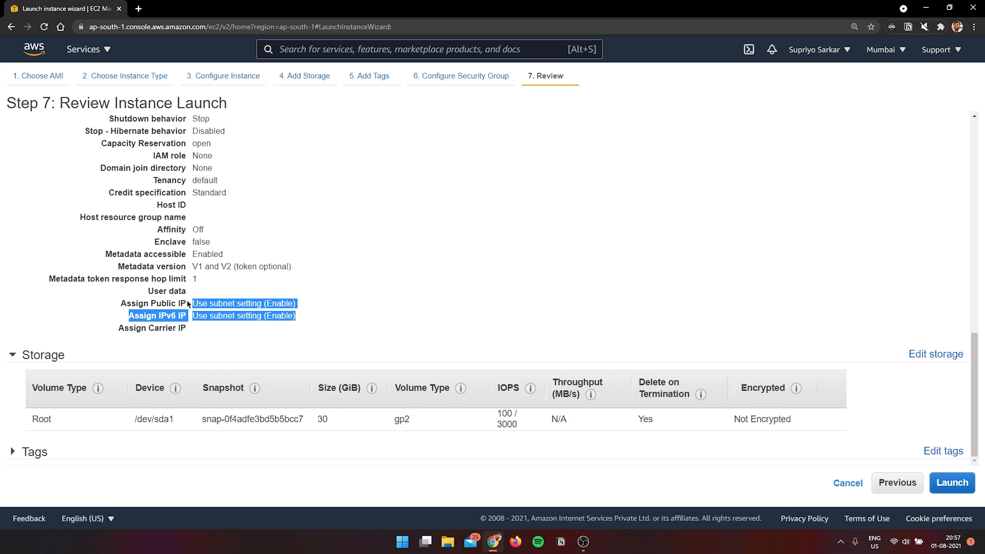
{"action": "left_click", "coordinate": [197, 306]}
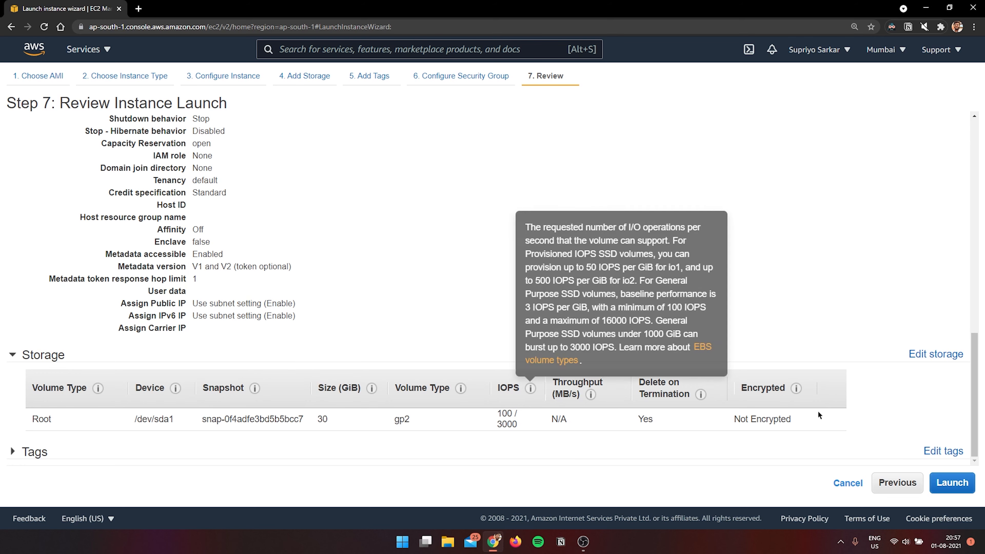
Create and download a new key pair named "ec2 with rdc", and launch the instance with it
{"action": "left_click", "coordinate": [965, 482]}
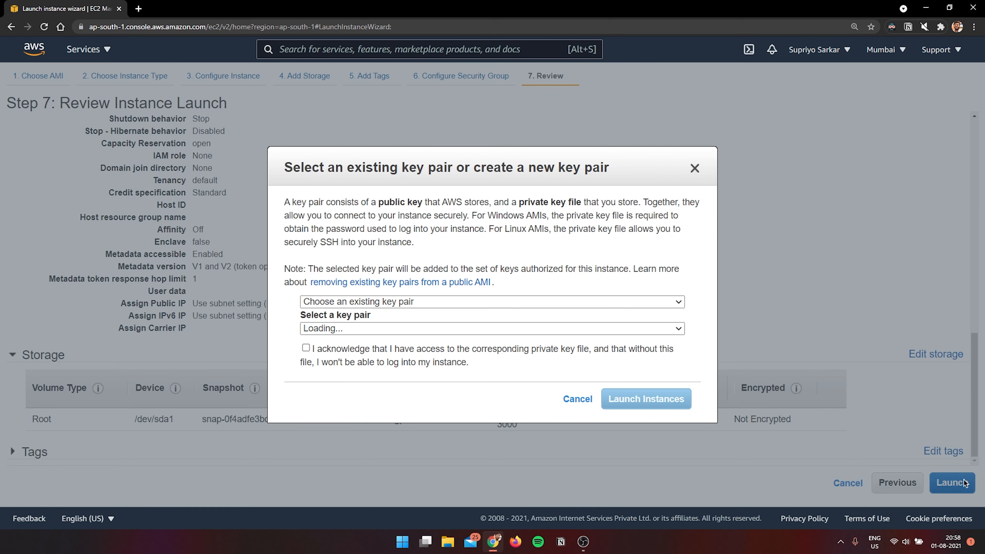
{"action": "left_click", "coordinate": [385, 301]}
{"action": "left_click", "coordinate": [338, 327]}
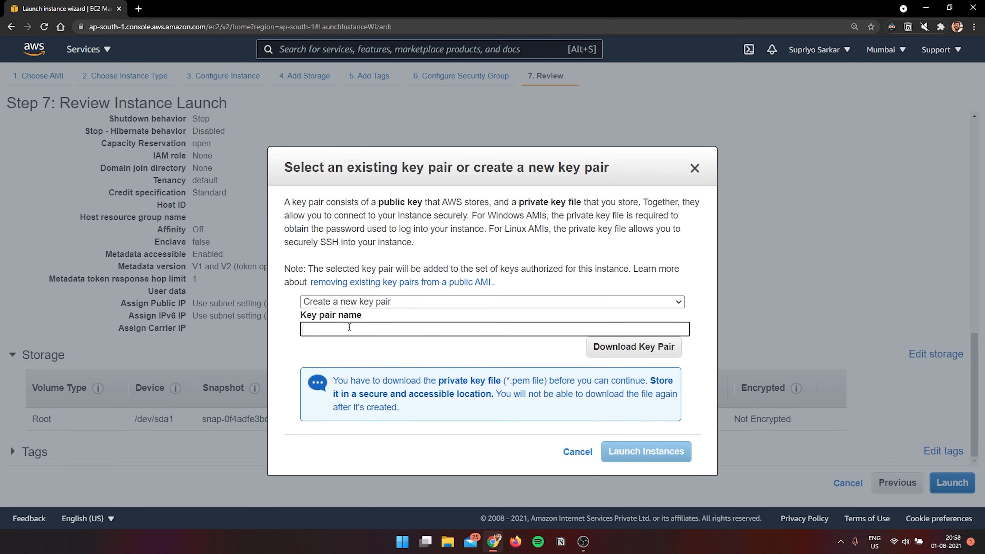
{"action": "type", "text": "ec2 with rdc"}
{"action": "left_click", "coordinate": [665, 457]}
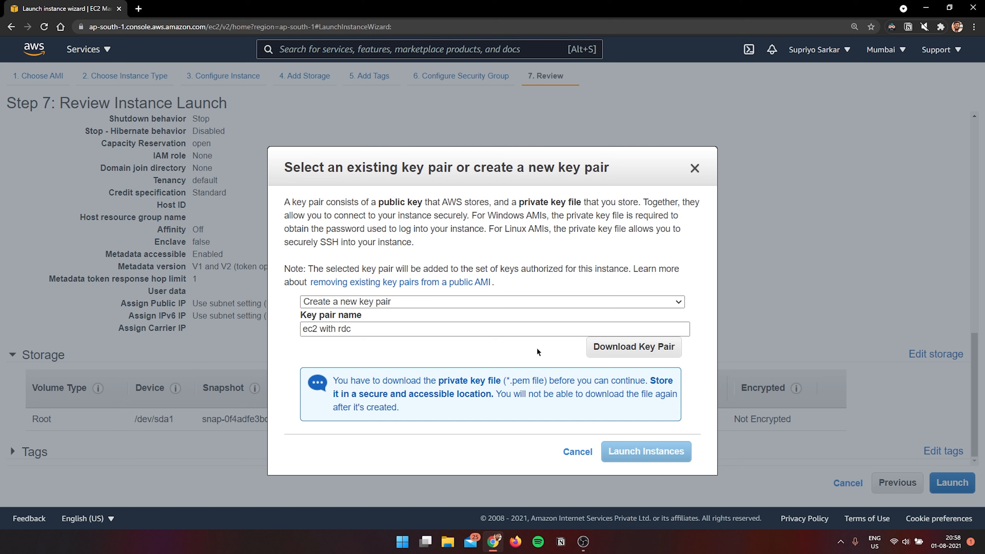
{"action": "left_click", "coordinate": [637, 351]}
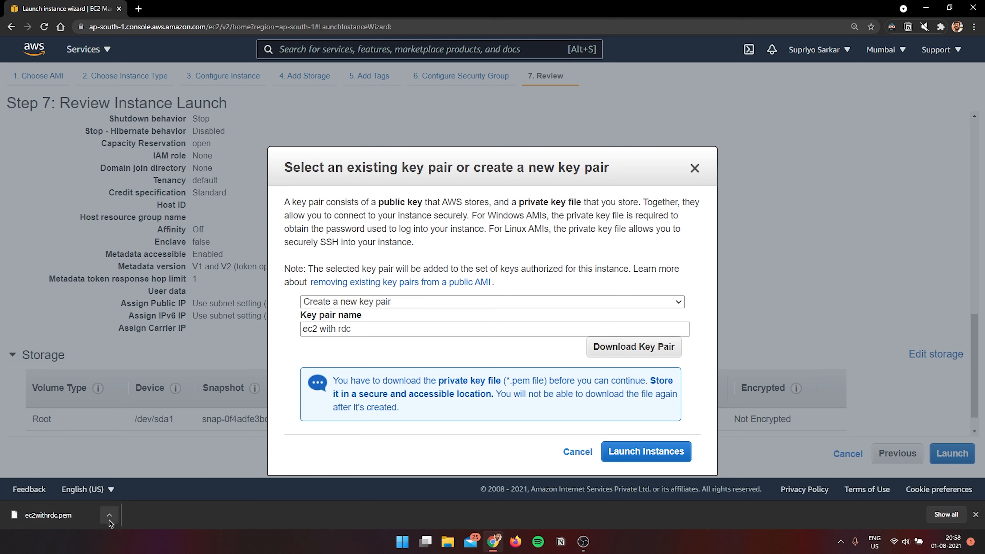
{"action": "left_click", "coordinate": [646, 451]}
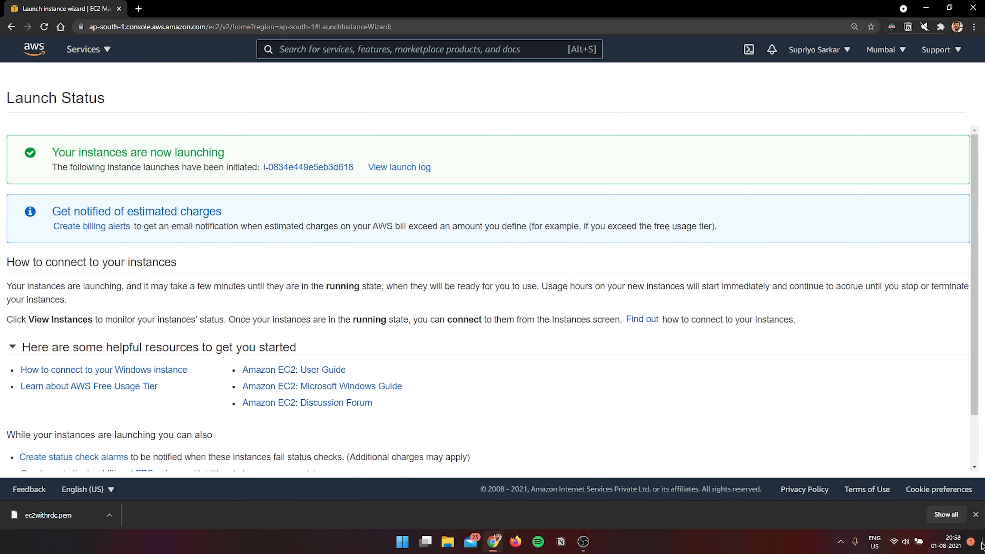
{"action": "left_click", "coordinate": [975, 514]}
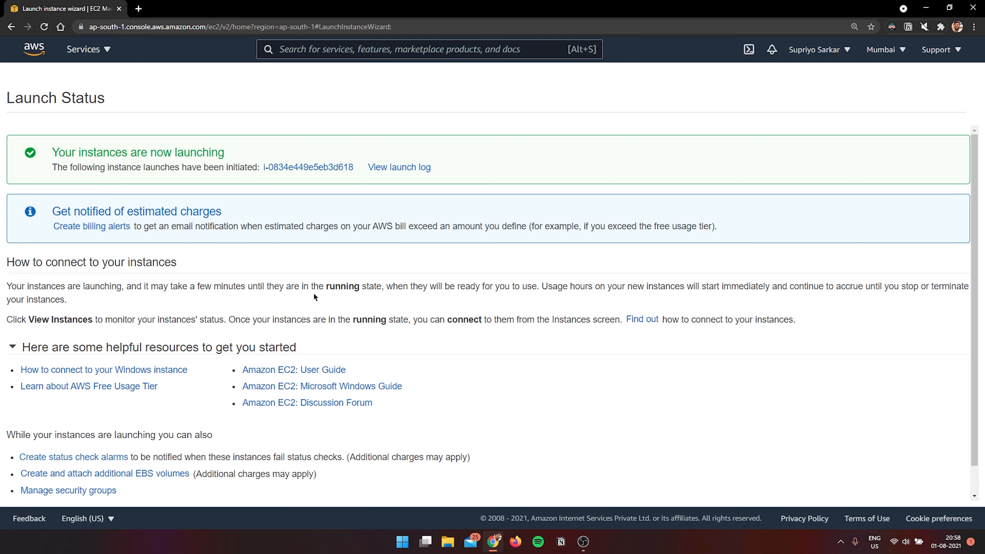
Open the EC2 instances list and check the state of the newly launched instance
{"action": "left_click", "coordinate": [99, 51]}
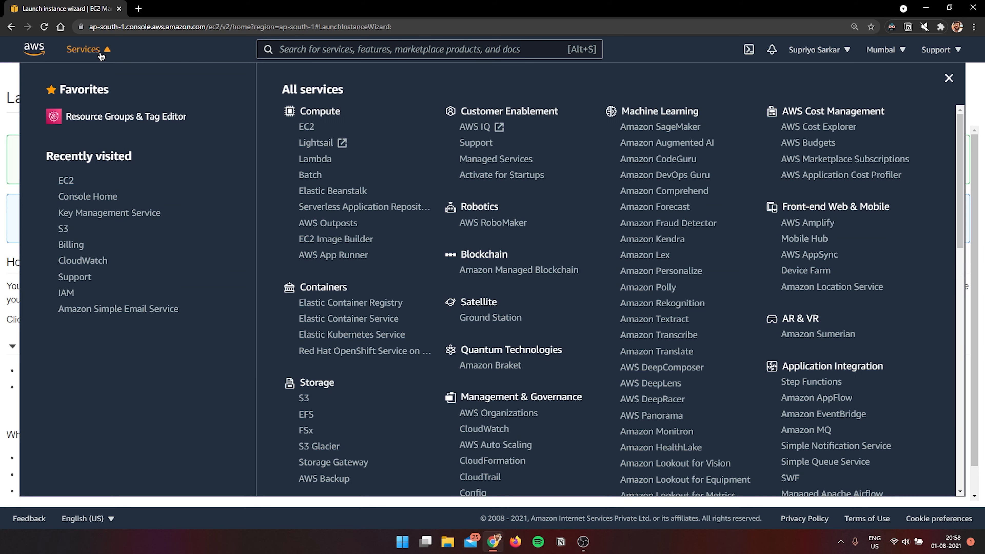
{"action": "left_click", "coordinate": [74, 181]}
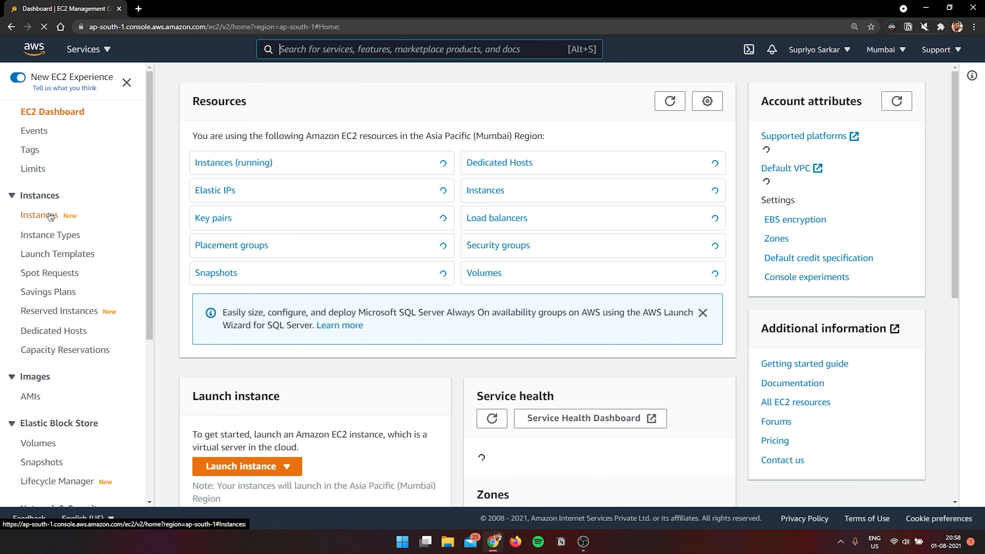
{"action": "left_click", "coordinate": [44, 215]}
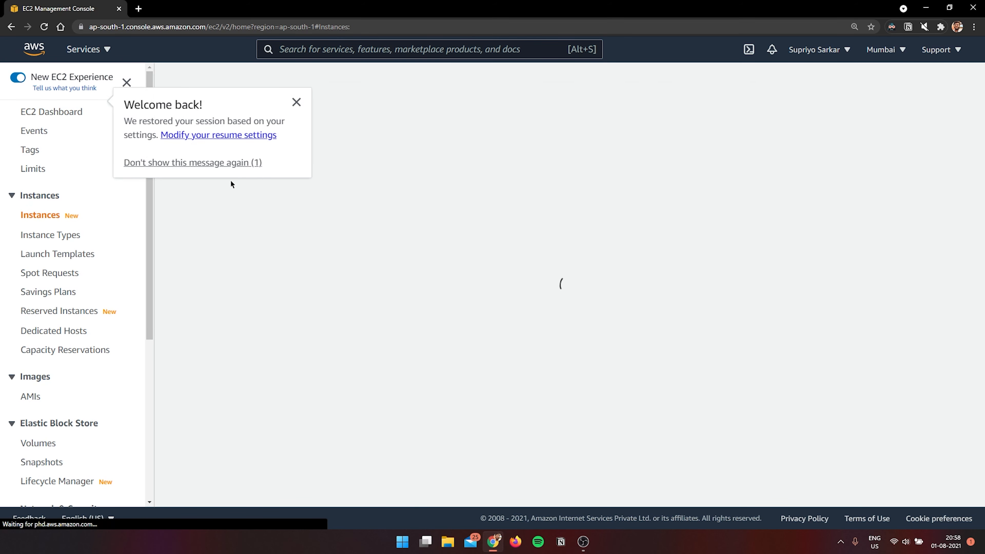
{"action": "left_click", "coordinate": [296, 103]}
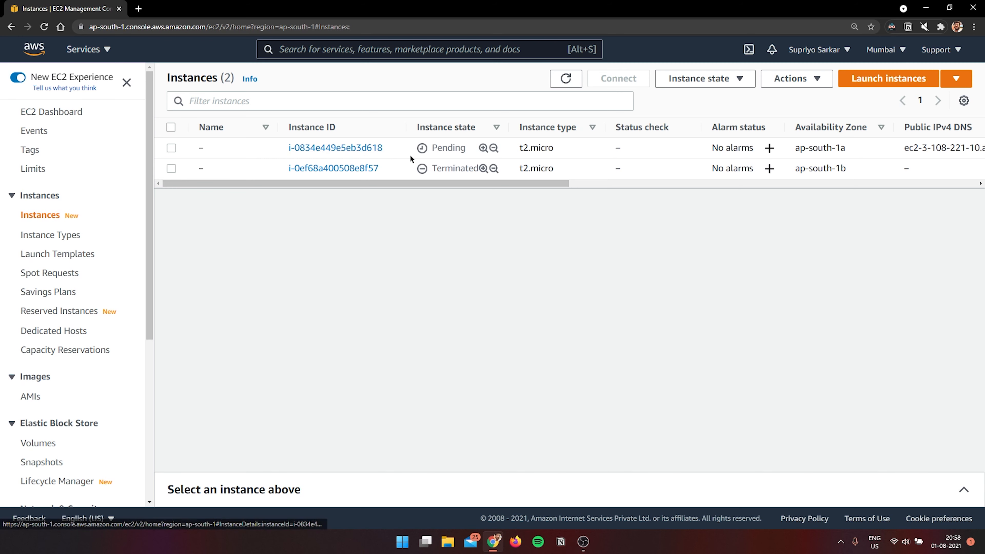
{"action": "left_click_drag", "start_coordinate": [431, 148], "coordinate": [448, 148]}
{"action": "left_click", "coordinate": [449, 148]}
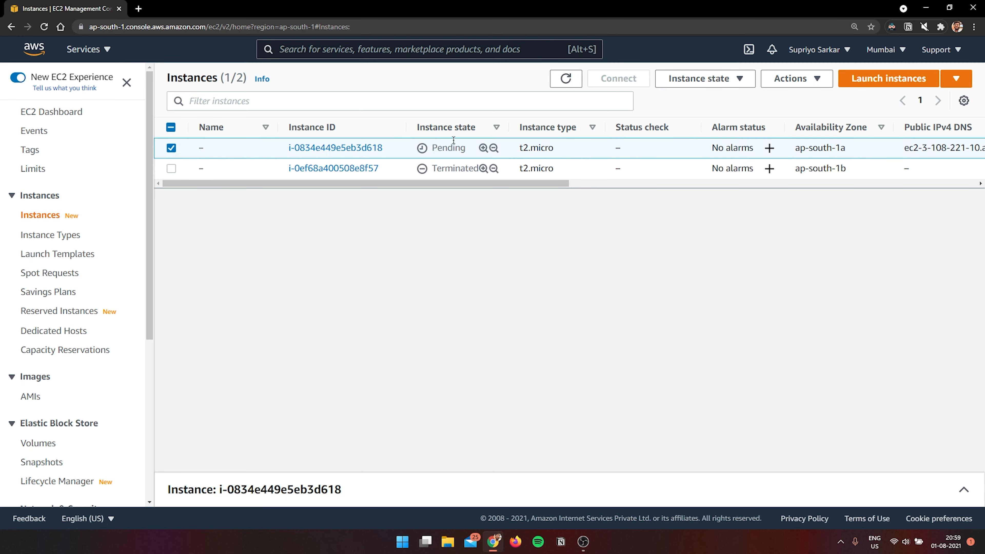
{"action": "left_click", "coordinate": [171, 148]}
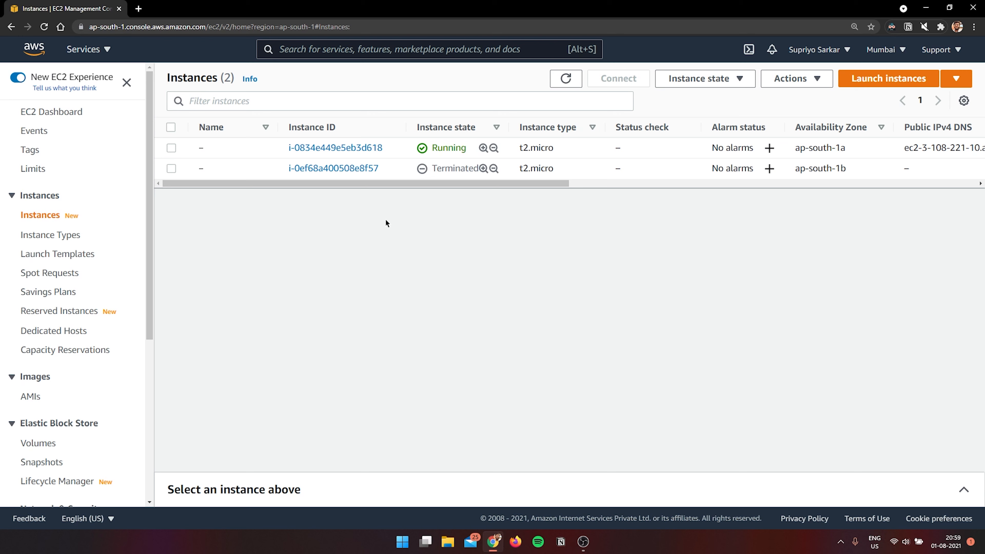
Select the new instance and examine its public and private IPv4 addresses in the enlarged details
{"action": "left_click", "coordinate": [171, 148]}
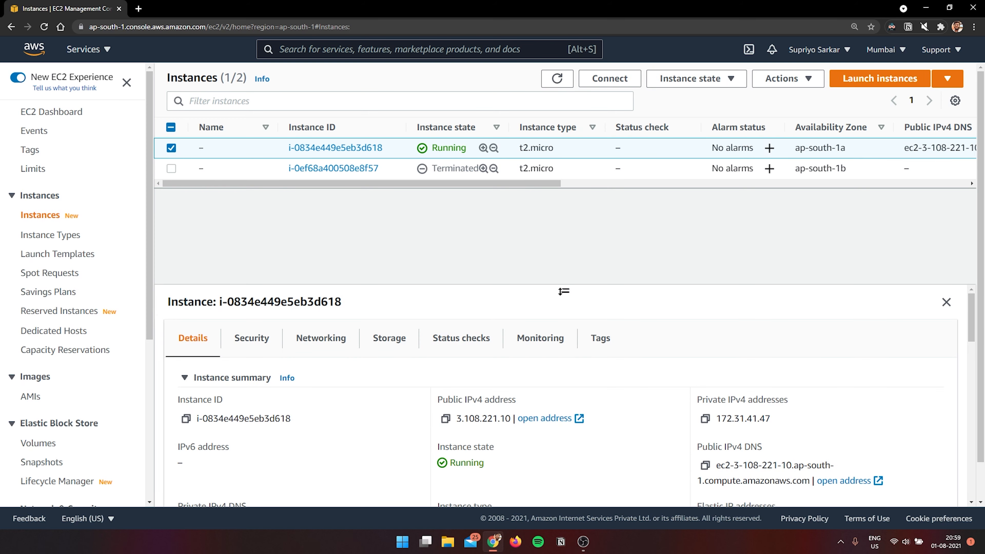
{"action": "left_click_drag", "start_coordinate": [563, 291], "coordinate": [565, 240]}
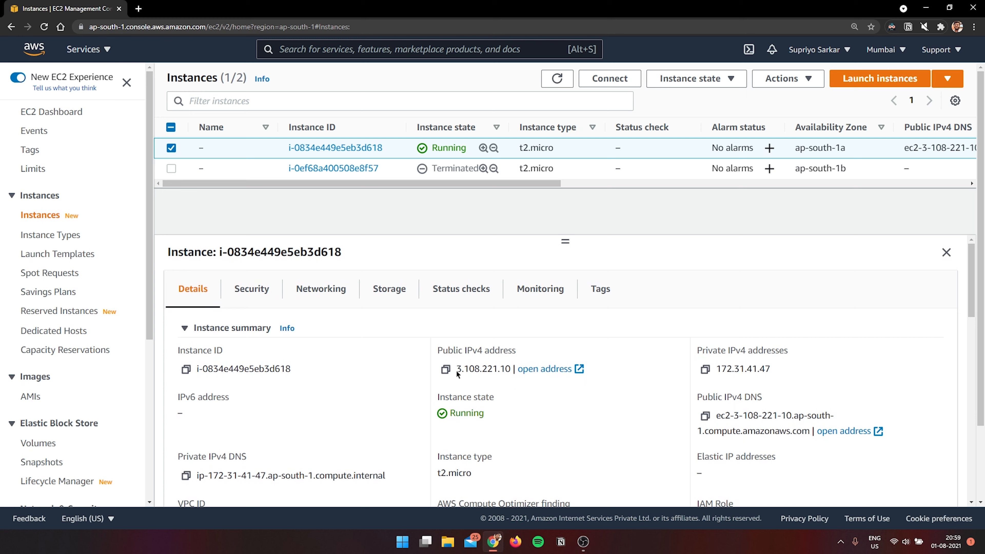
{"action": "left_click_drag", "start_coordinate": [457, 370], "coordinate": [511, 369]}
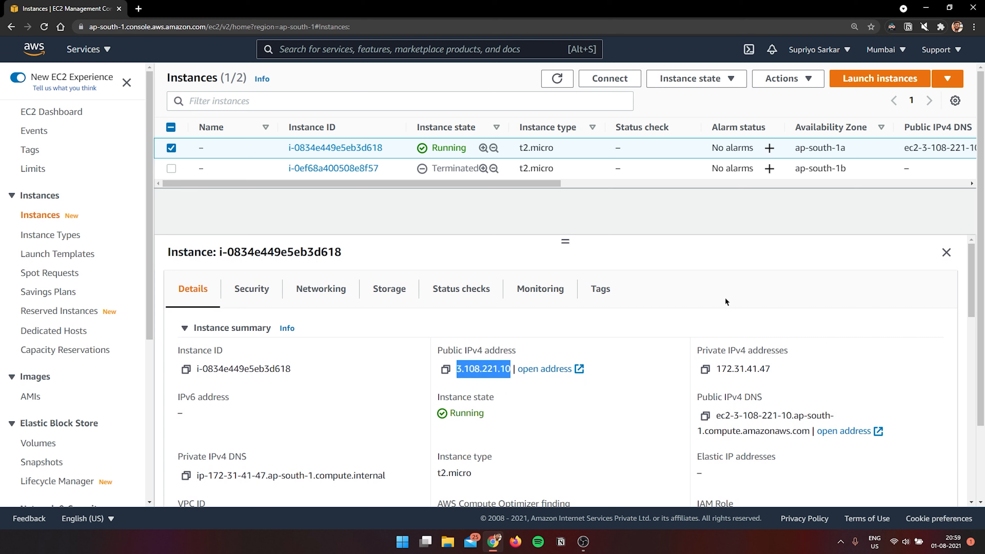
{"action": "left_click_drag", "start_coordinate": [721, 368], "coordinate": [757, 373]}
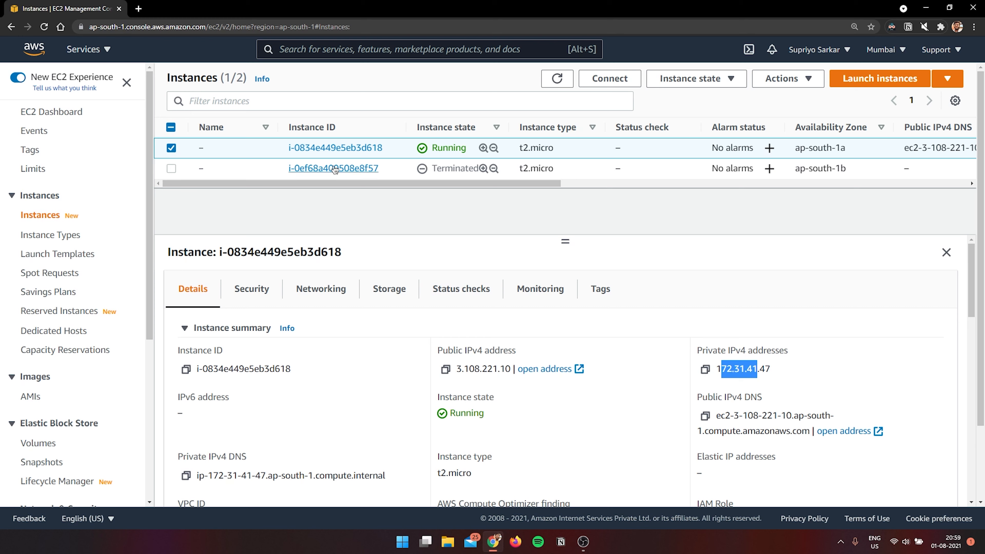
Download the remote desktop file from the selected instance's RDP client connection options
{"action": "left_click", "coordinate": [610, 81]}
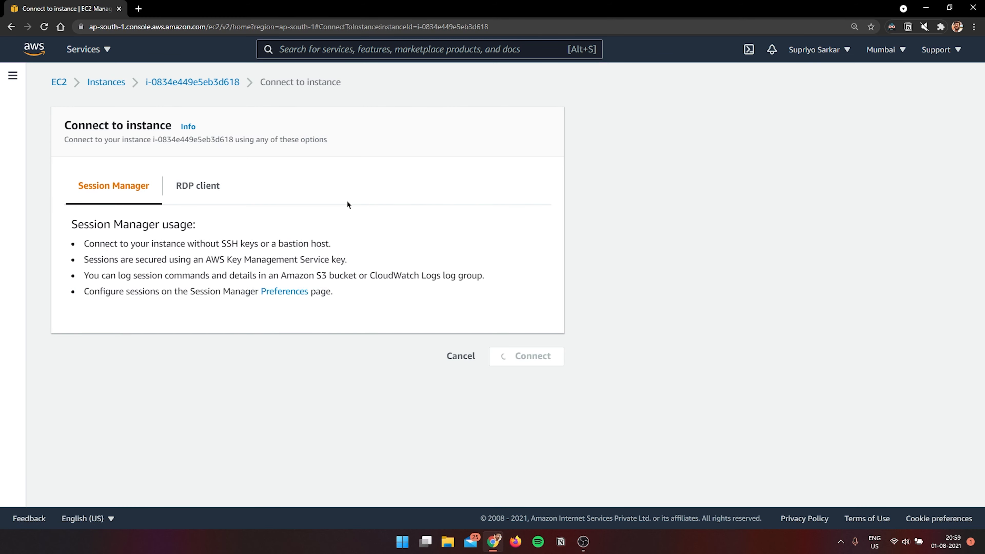
{"action": "left_click", "coordinate": [195, 191]}
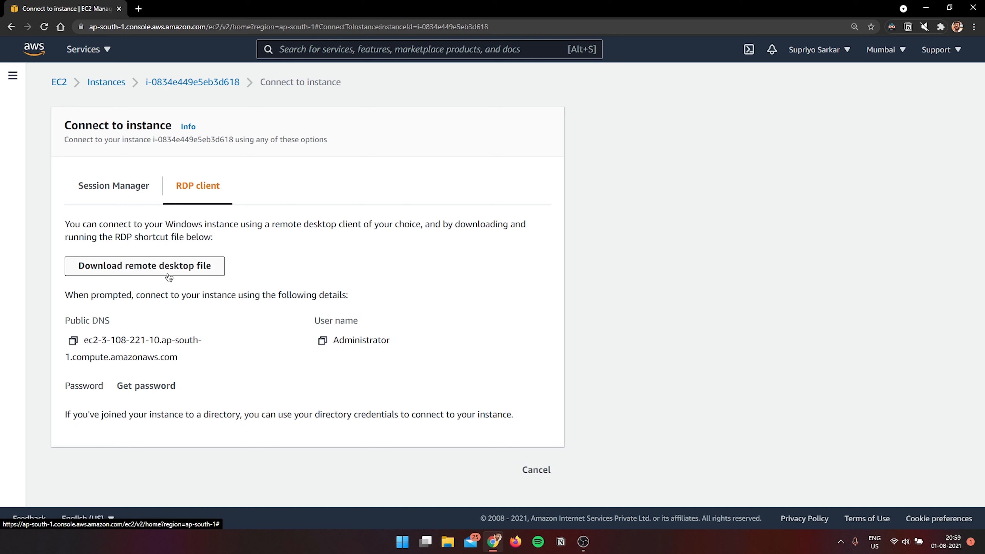
{"action": "left_click", "coordinate": [214, 270]}
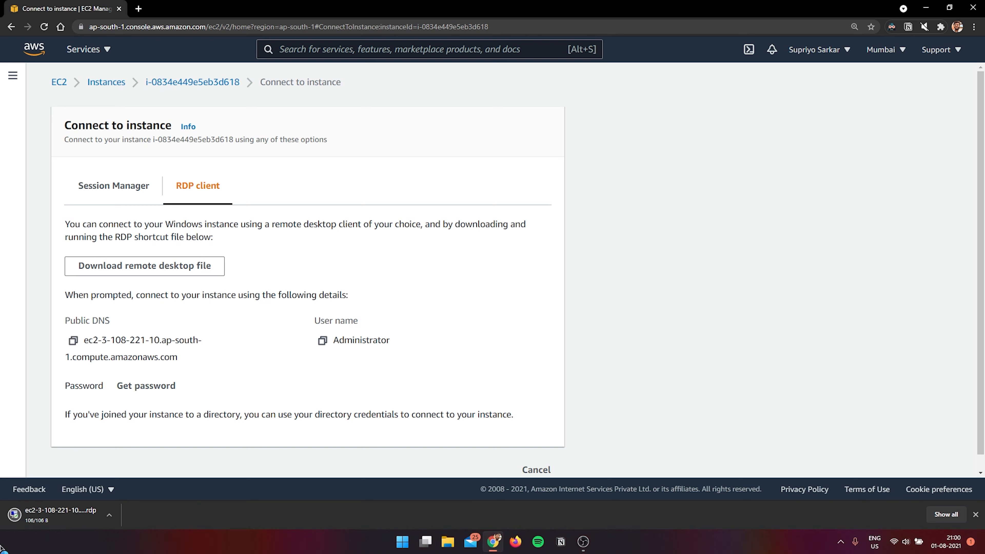
Open the downloaded RDP file, accept the unknown publisher connection, and move the credentials prompt clear of the connection details
{"action": "left_click", "coordinate": [117, 518]}
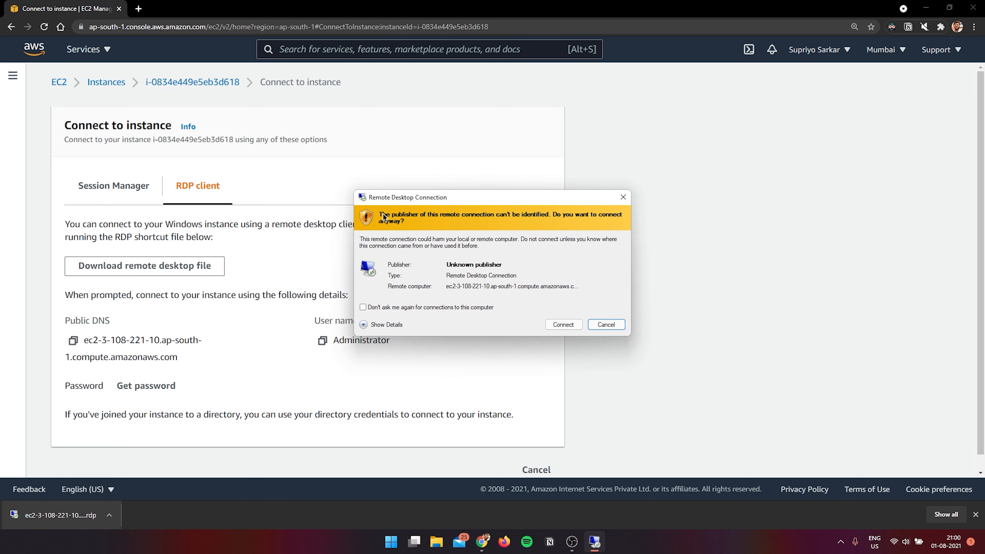
{"action": "left_click_drag", "start_coordinate": [419, 194], "coordinate": [544, 176]}
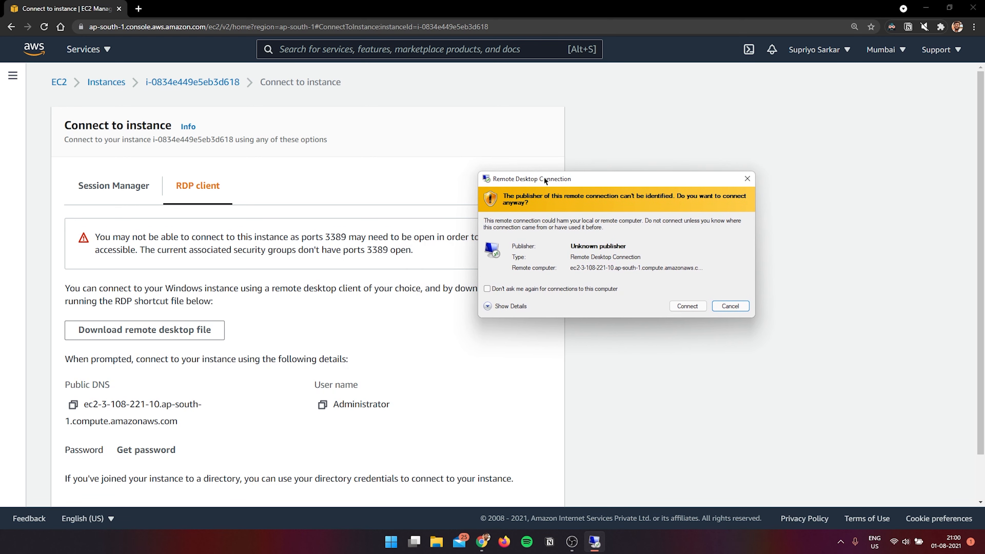
{"action": "left_click", "coordinate": [687, 306]}
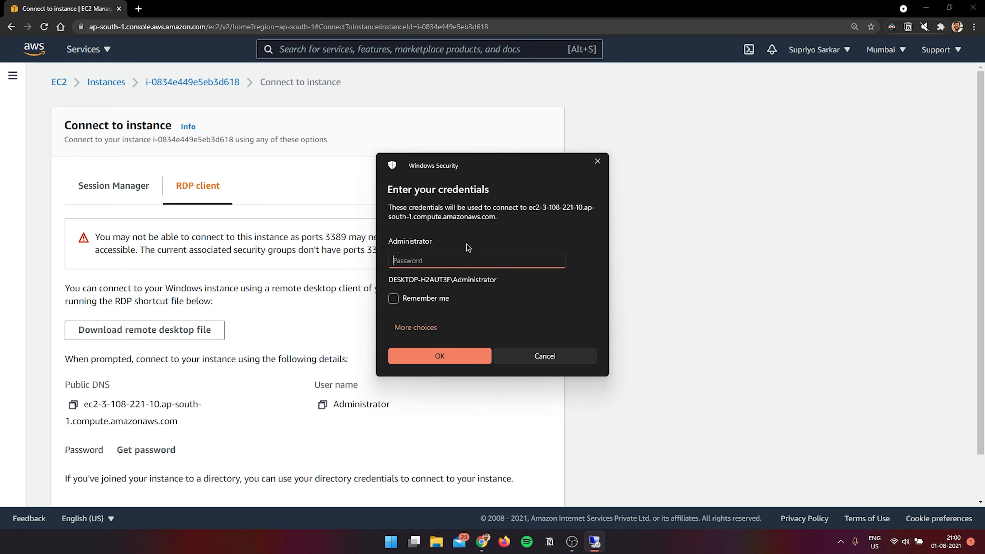
{"action": "left_click_drag", "start_coordinate": [472, 166], "coordinate": [668, 115]}
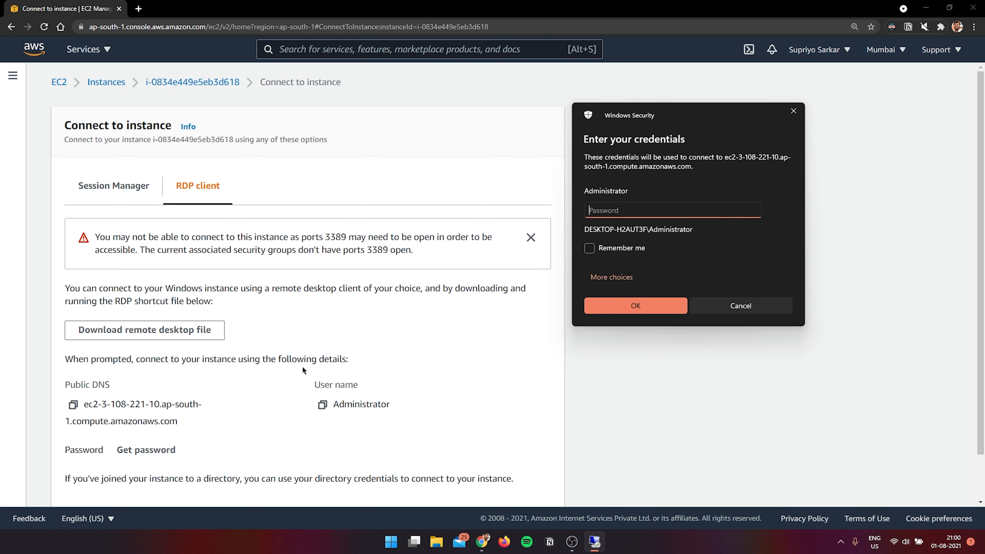
Request the instance's Windows password and load the key pair file ec2withrdc.pem for decryption
{"action": "scroll", "coordinate": [226, 387], "scroll_direction": "down", "scroll_amount": 2}
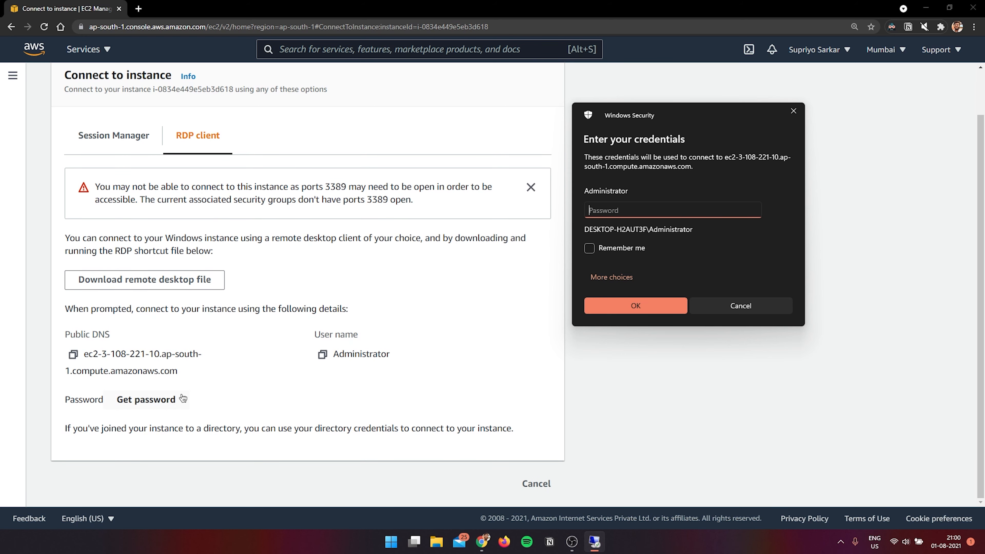
{"action": "left_click", "coordinate": [132, 407]}
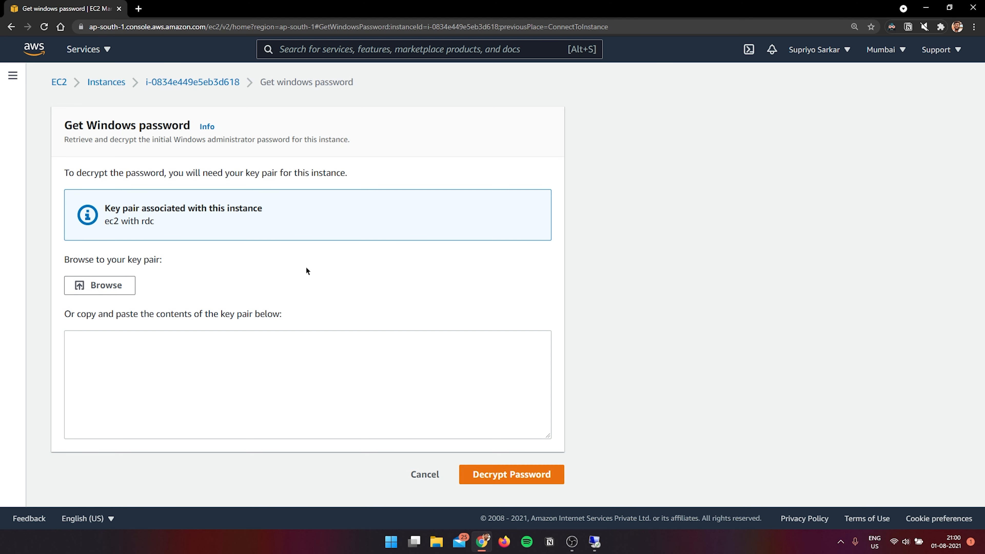
{"action": "left_click", "coordinate": [113, 286]}
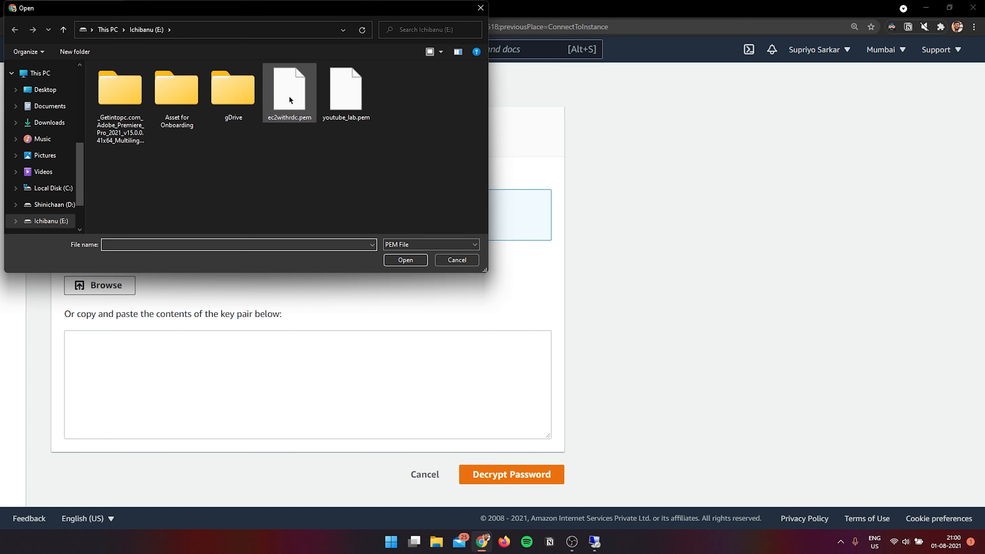
{"action": "left_click", "coordinate": [292, 104]}
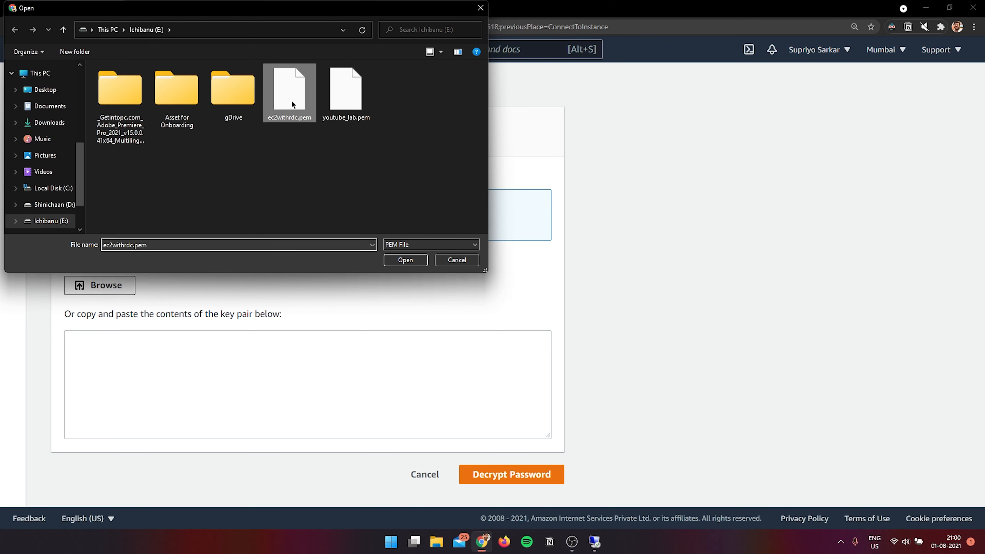
{"action": "left_click", "coordinate": [405, 259]}
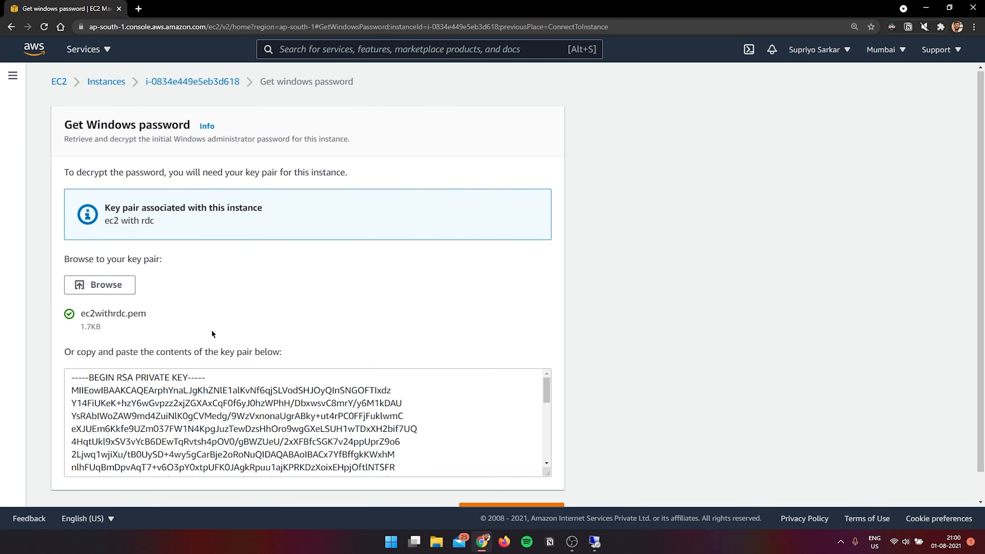
Decrypt the Windows administrator password with the loaded key pair and copy it from the connection details
{"action": "scroll", "coordinate": [211, 334], "scroll_direction": "down", "scroll_amount": 1}
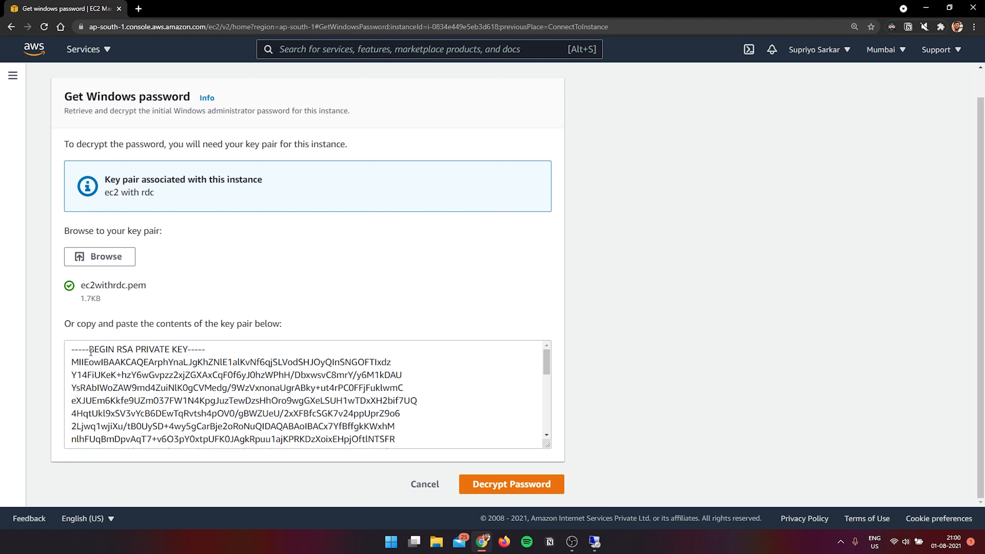
{"action": "left_click_drag", "start_coordinate": [90, 351], "coordinate": [157, 350]}
{"action": "left_click", "coordinate": [176, 349]}
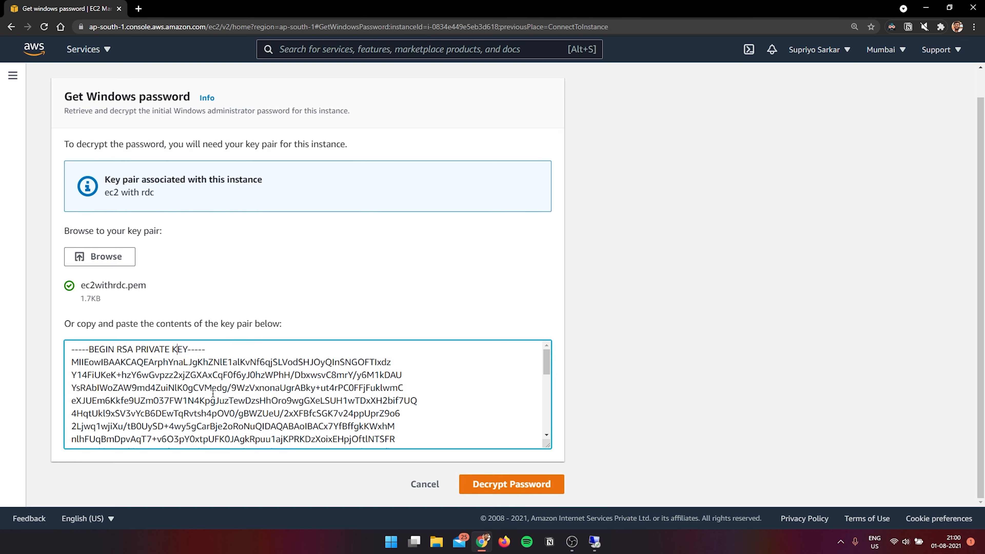
{"action": "scroll", "coordinate": [212, 394], "scroll_direction": "down", "scroll_amount": 2}
{"action": "scroll", "coordinate": [419, 386], "scroll_direction": "down", "scroll_amount": 3}
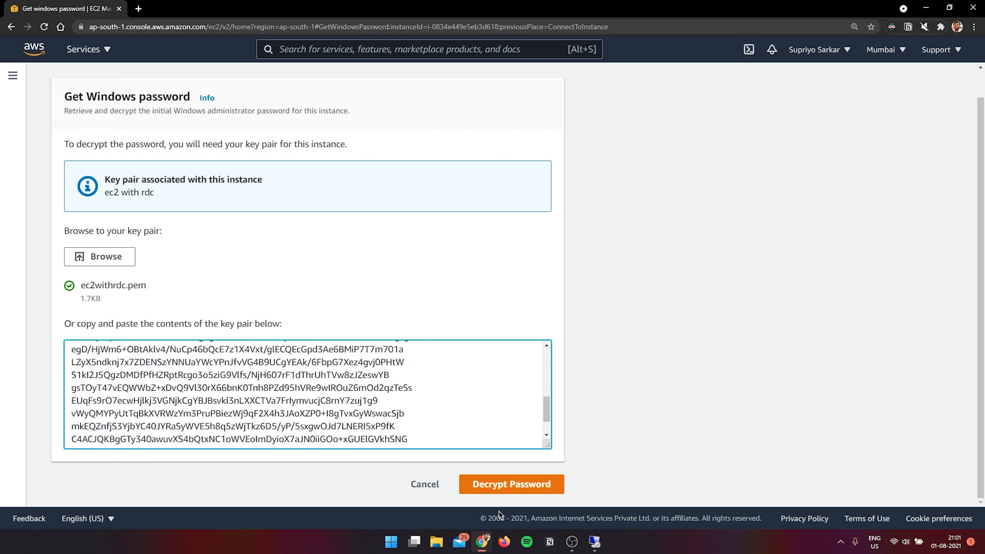
{"action": "left_click", "coordinate": [499, 492]}
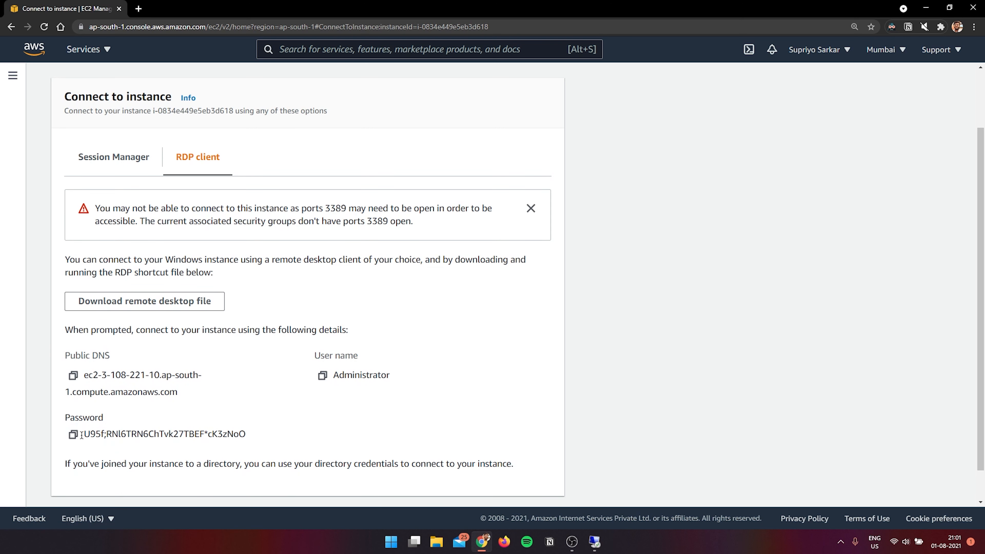
{"action": "left_click", "coordinate": [73, 434]}
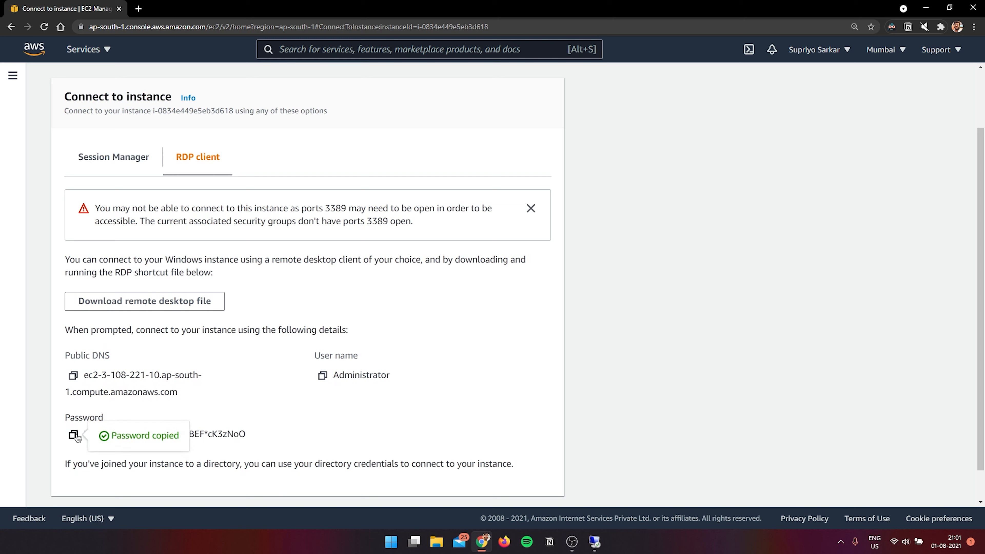
Switch to the Remote Desktop credentials prompt, enter the copied Administrator password, and accept connecting despite the certificate errors
{"action": "left_click", "coordinate": [590, 548]}
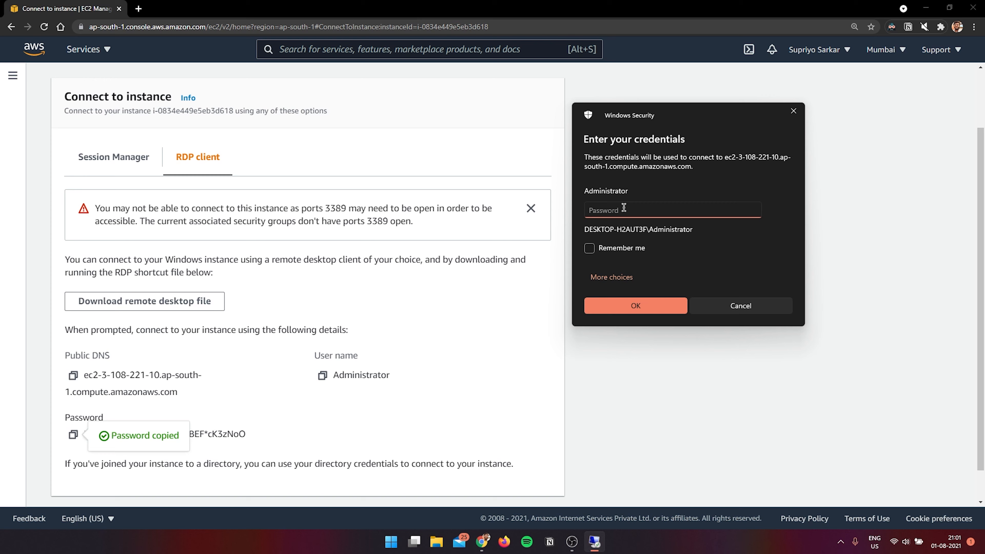
{"action": "key", "text": "ctrl+v"}
{"action": "left_click", "coordinate": [650, 310]}
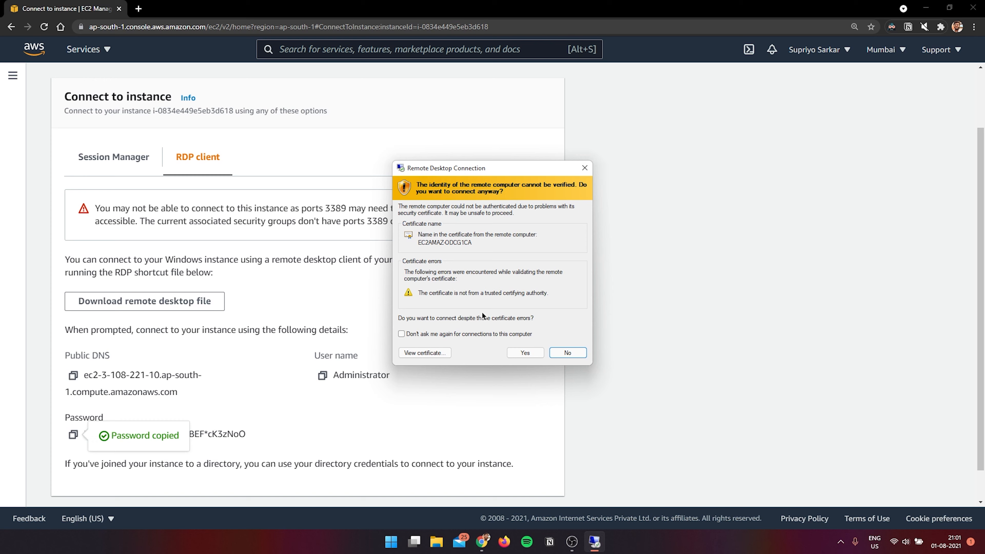
{"action": "left_click", "coordinate": [524, 352]}
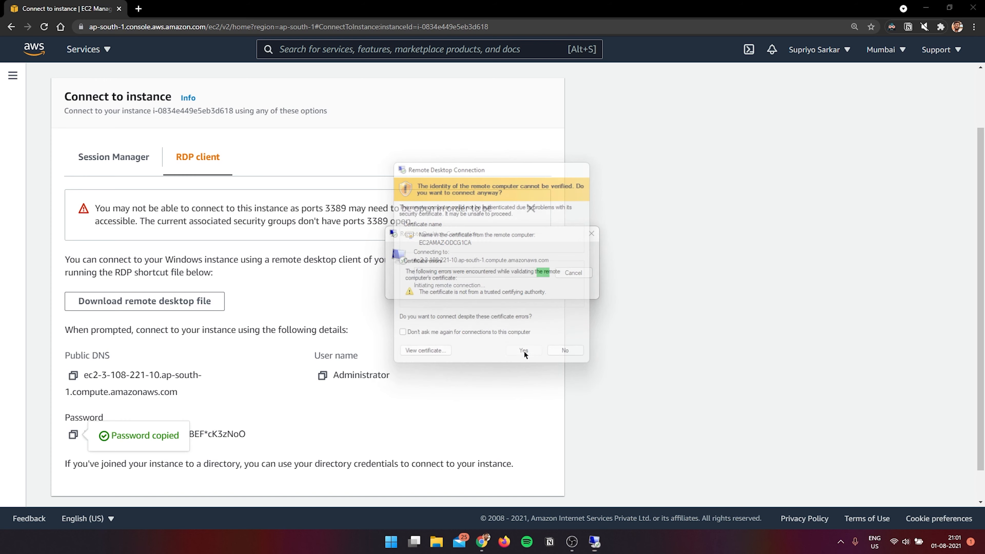